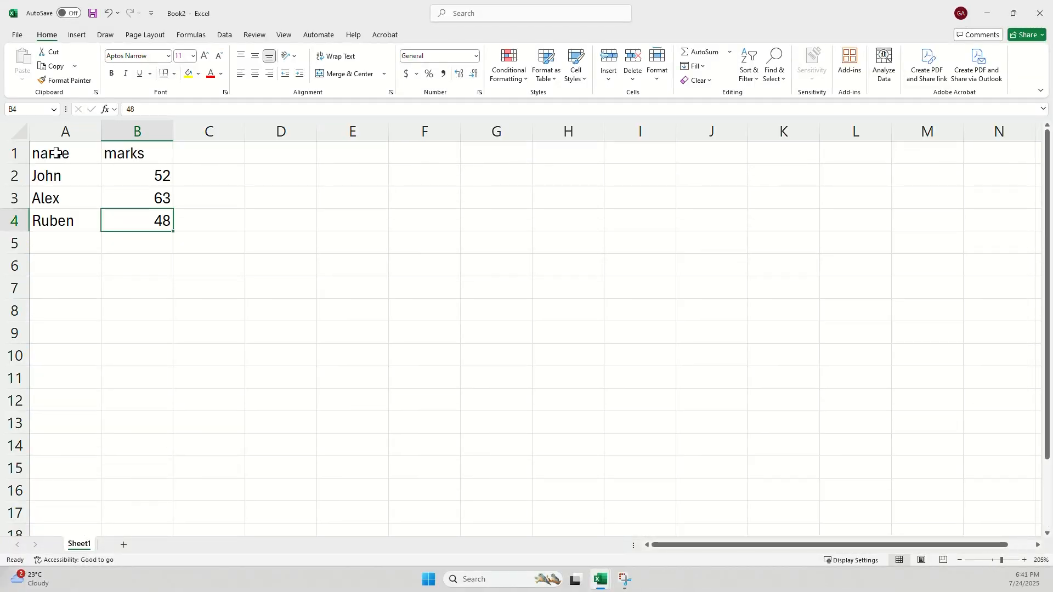
Confirm the AVERAGE formula for the marks in B6, showing 79 below the 237 total
click(57, 153)
drag(57, 153, 154, 153)
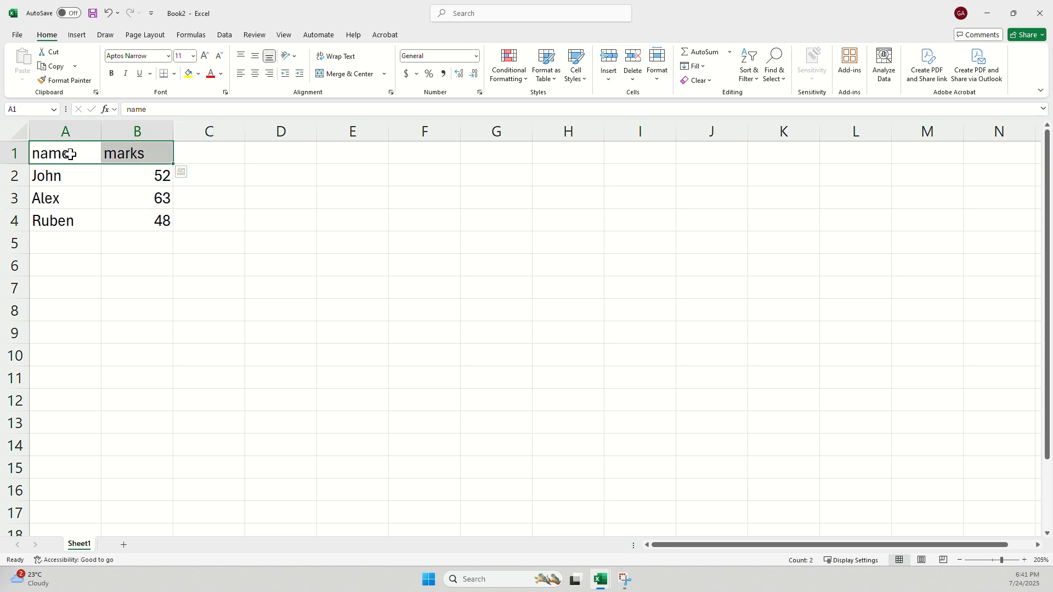
click(209, 219)
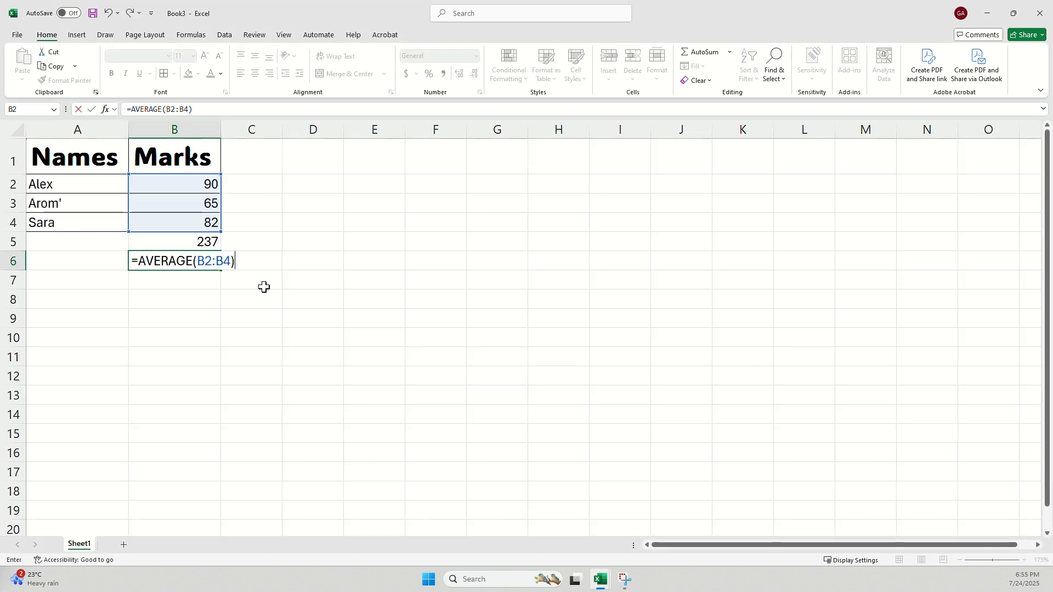
key(Return)
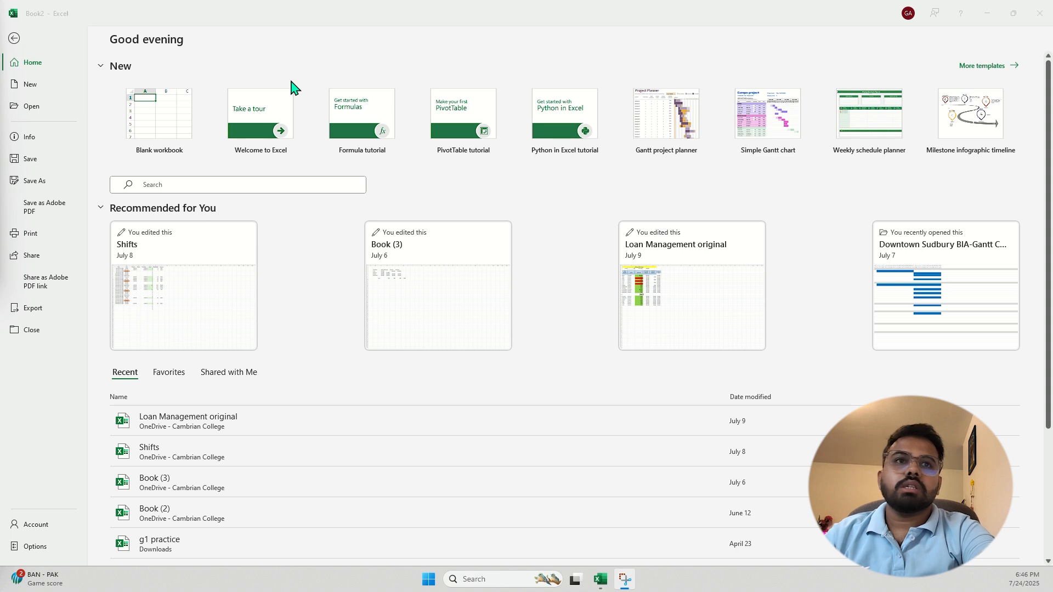
Create the blank workbook Book3, zoom the grid in and out, and return to the start page
click(154, 134)
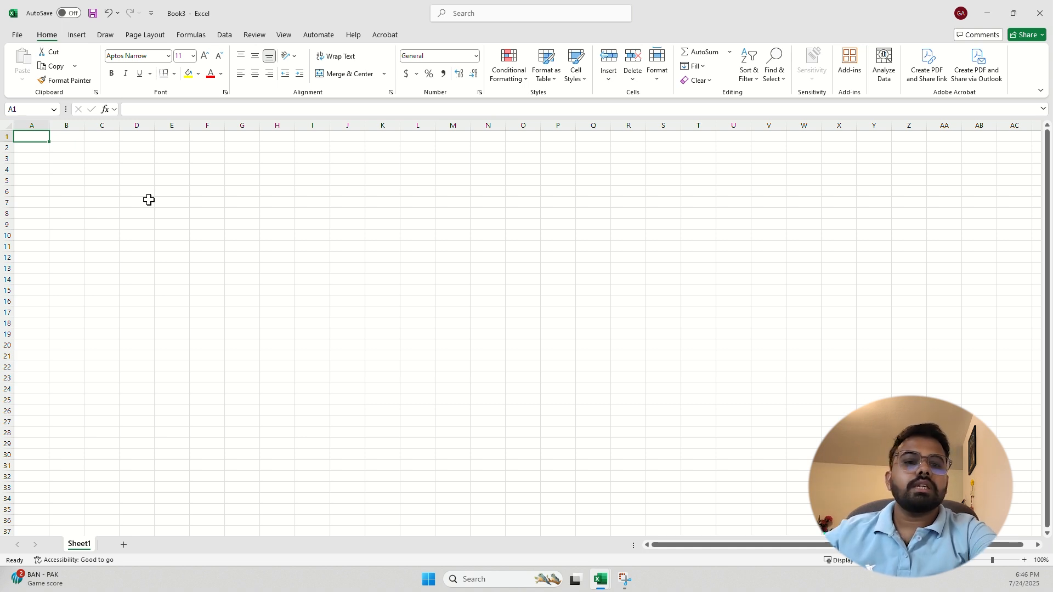
ctrl+scroll(149, 199, up, 5)
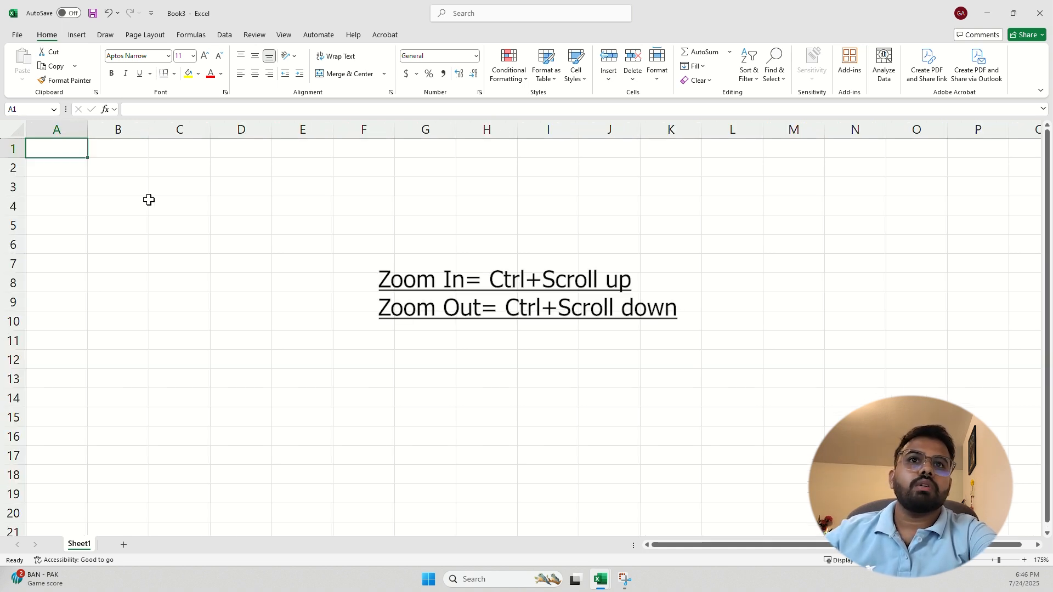
ctrl+scroll(149, 200, down, 6)
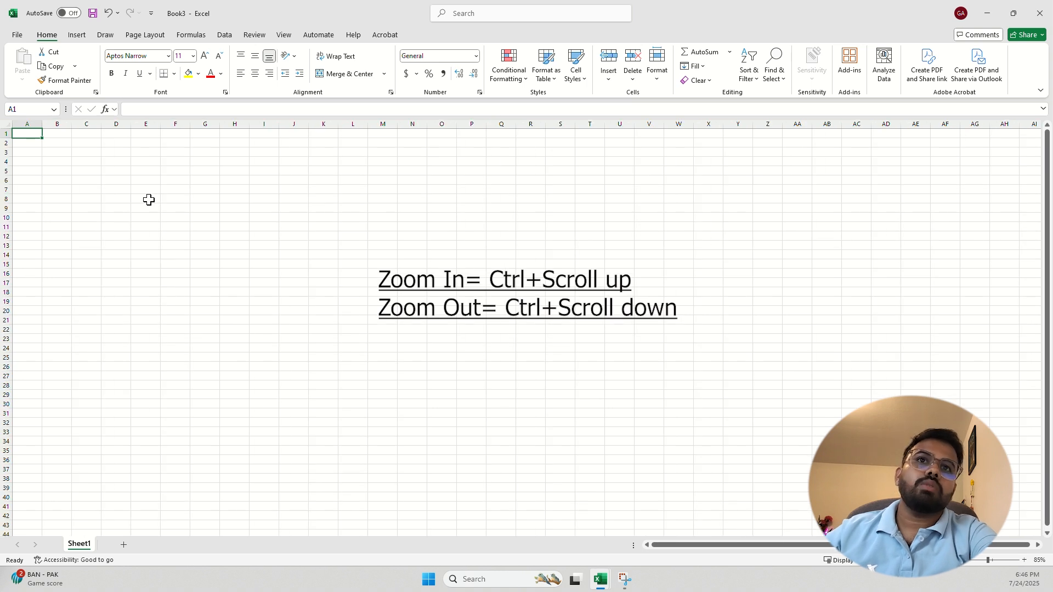
scroll(149, 200, up, 6)
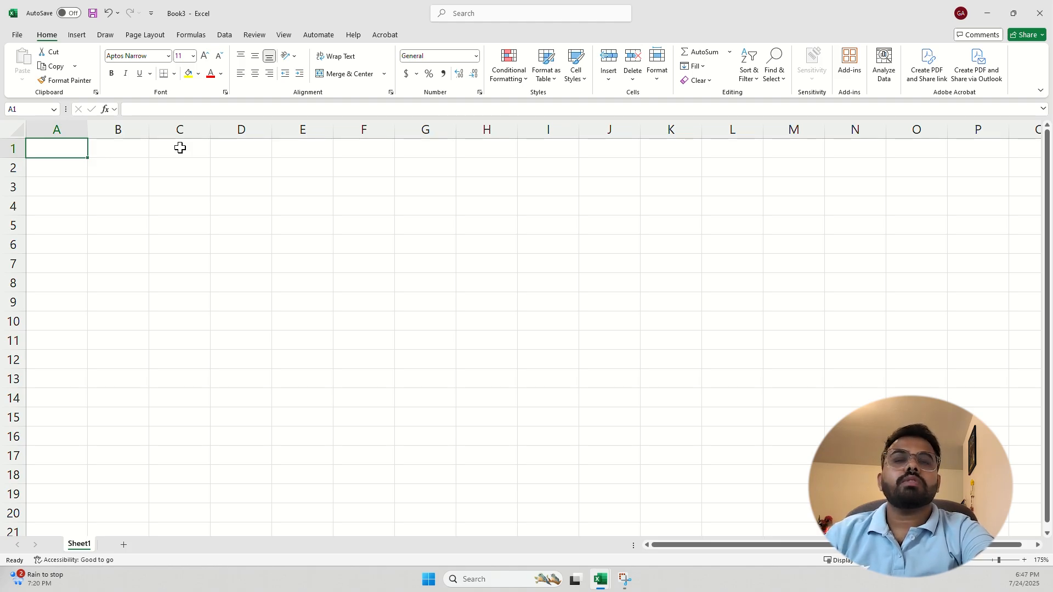
click(17, 37)
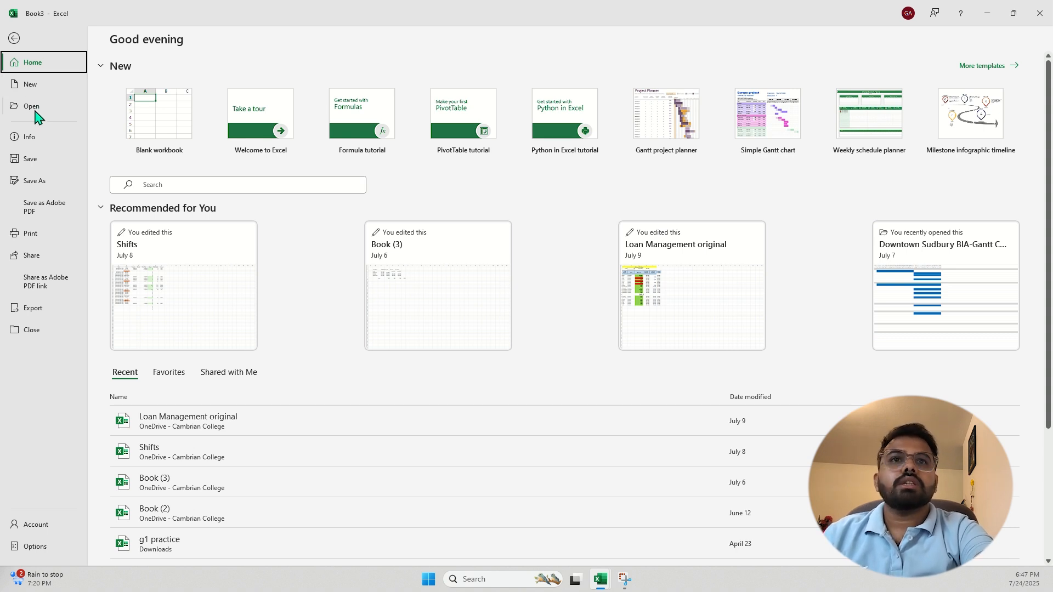
Leave the start page and return to Book3's empty Sheet1
click(14, 38)
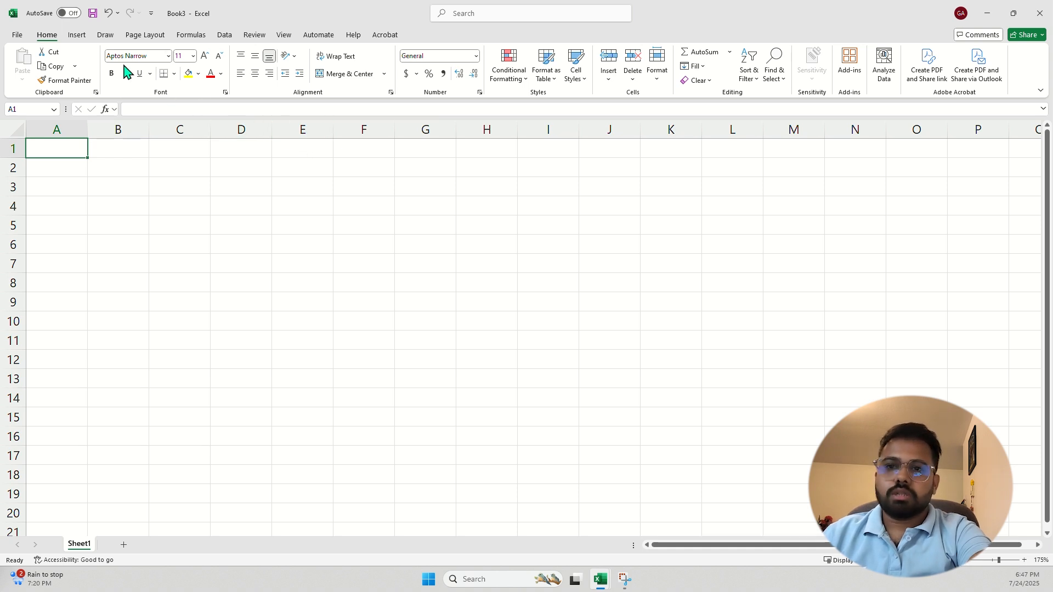
Draw a yellow highlighter stroke across cells C2 to D2, then switch back to selecting
click(77, 36)
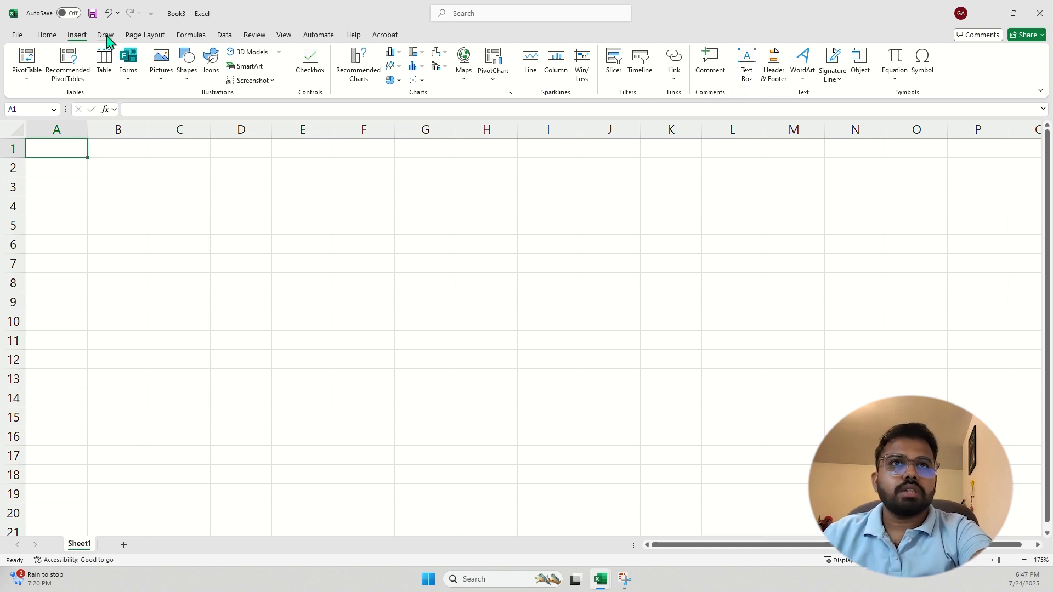
click(106, 36)
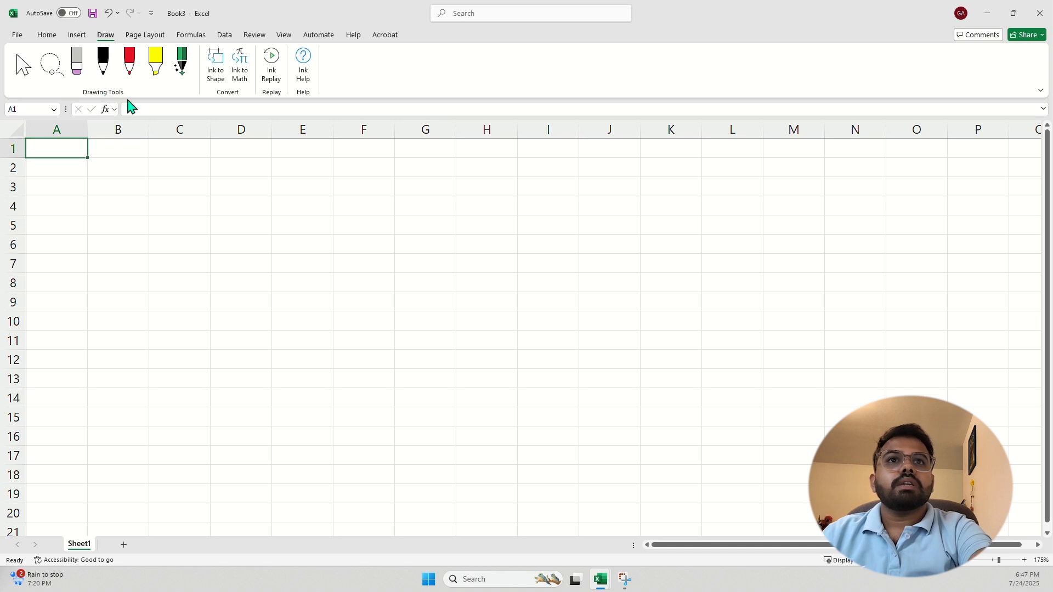
click(155, 66)
click(159, 146)
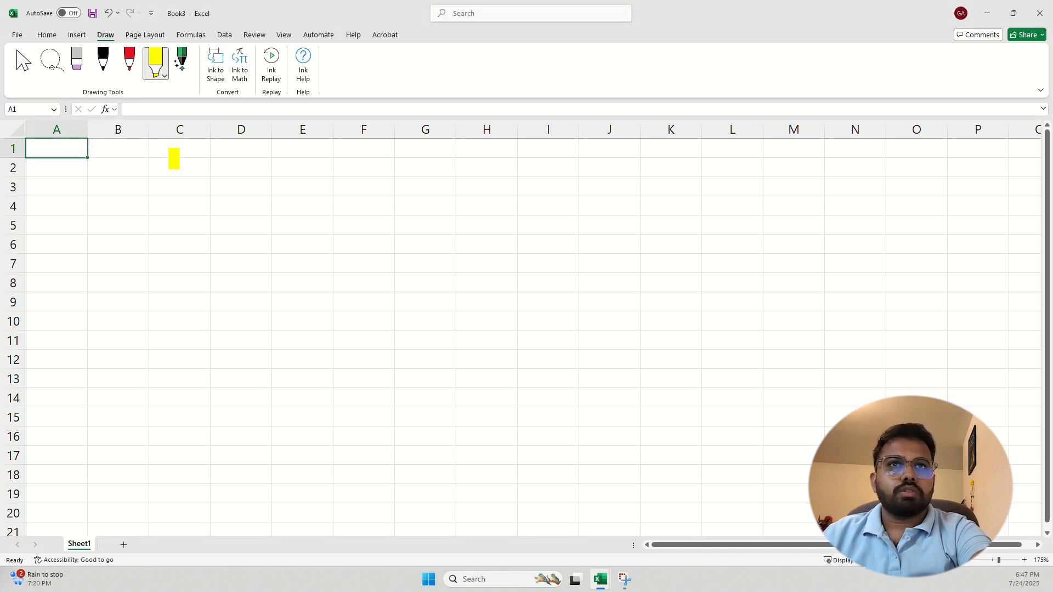
drag(147, 170, 228, 171)
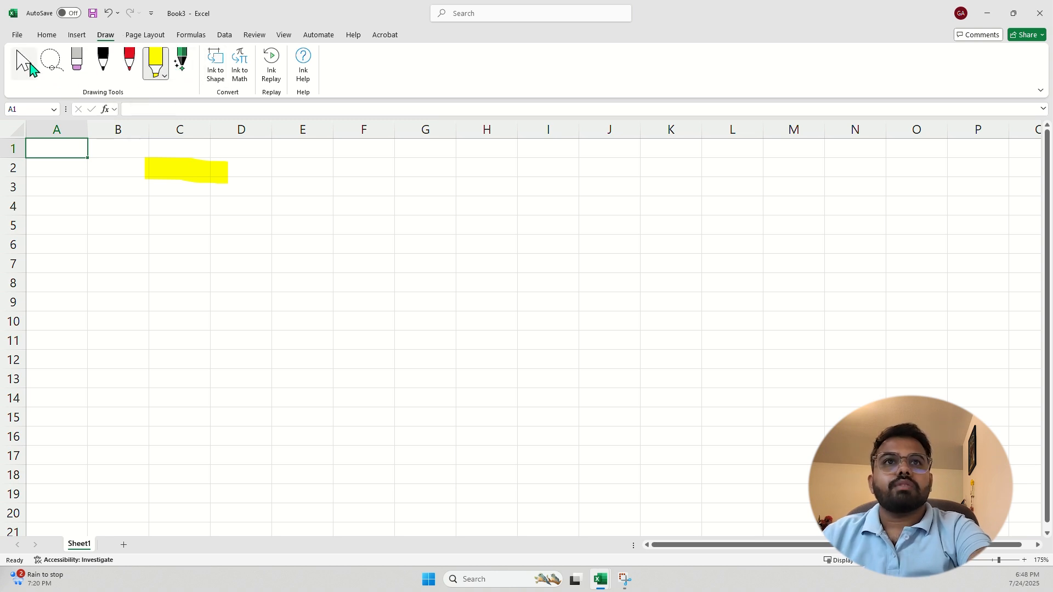
click(23, 63)
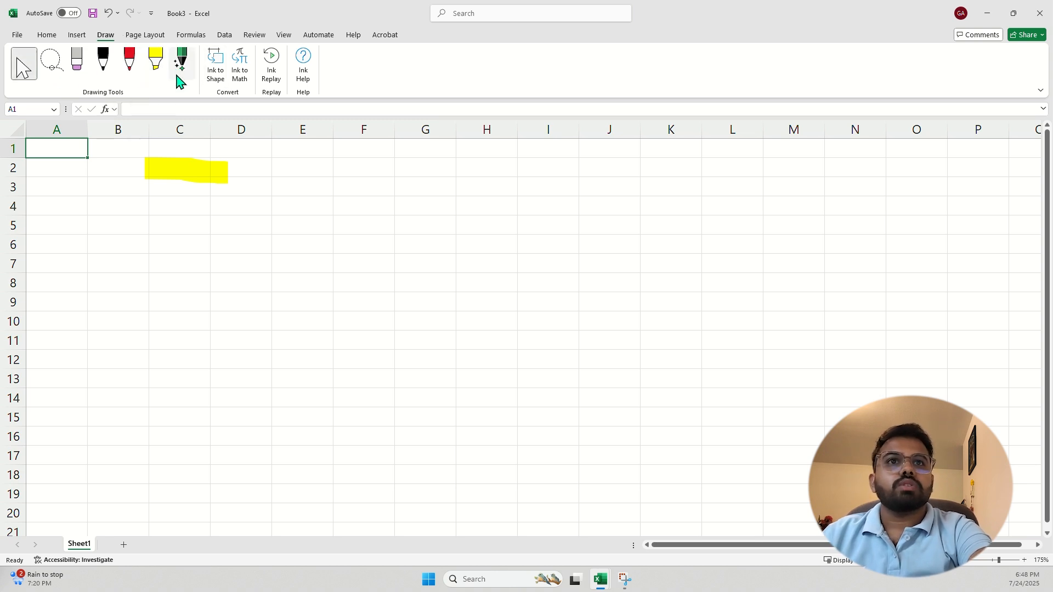
Browse the Page Layout, Formulas, Data, Review and View tabs, dismissing the import data tip
click(144, 35)
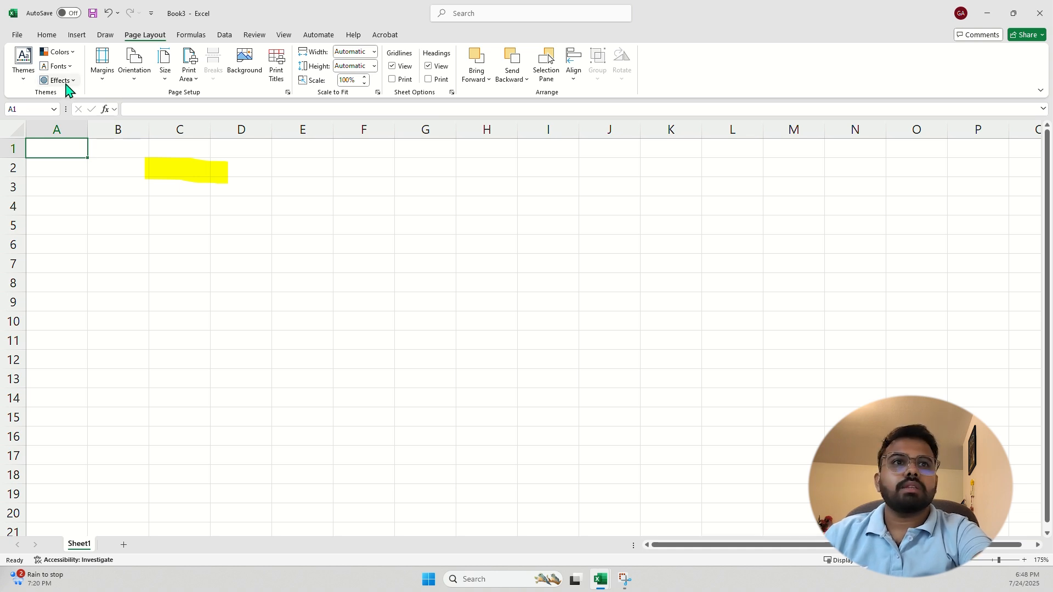
click(191, 34)
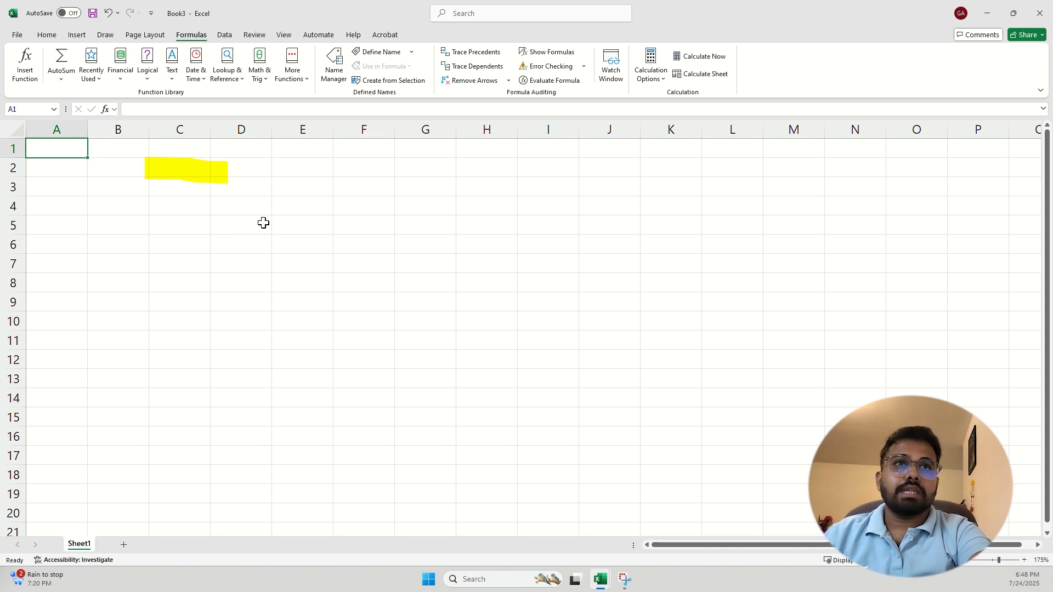
click(227, 37)
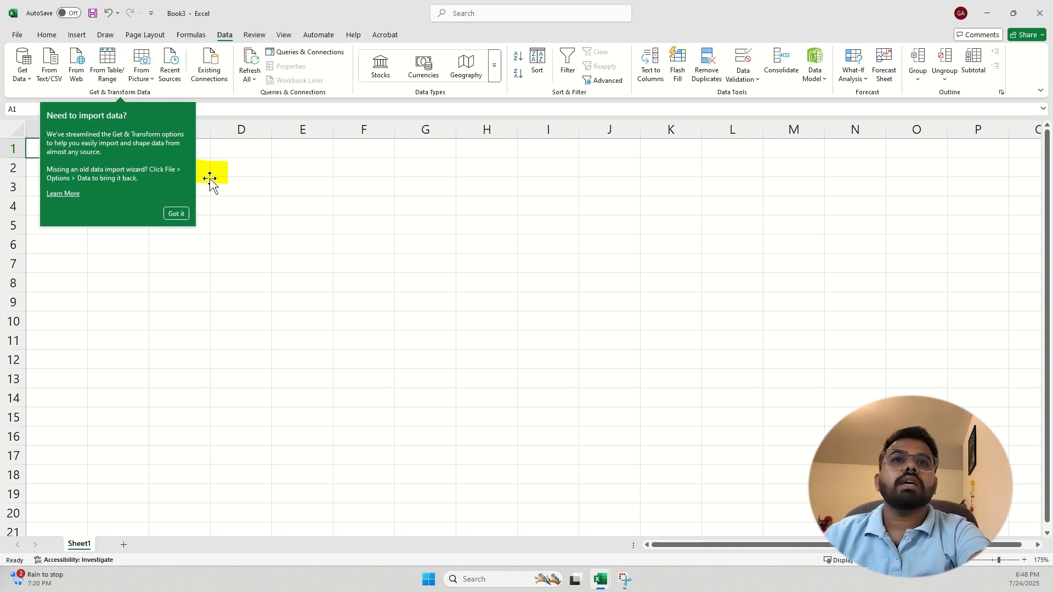
click(181, 215)
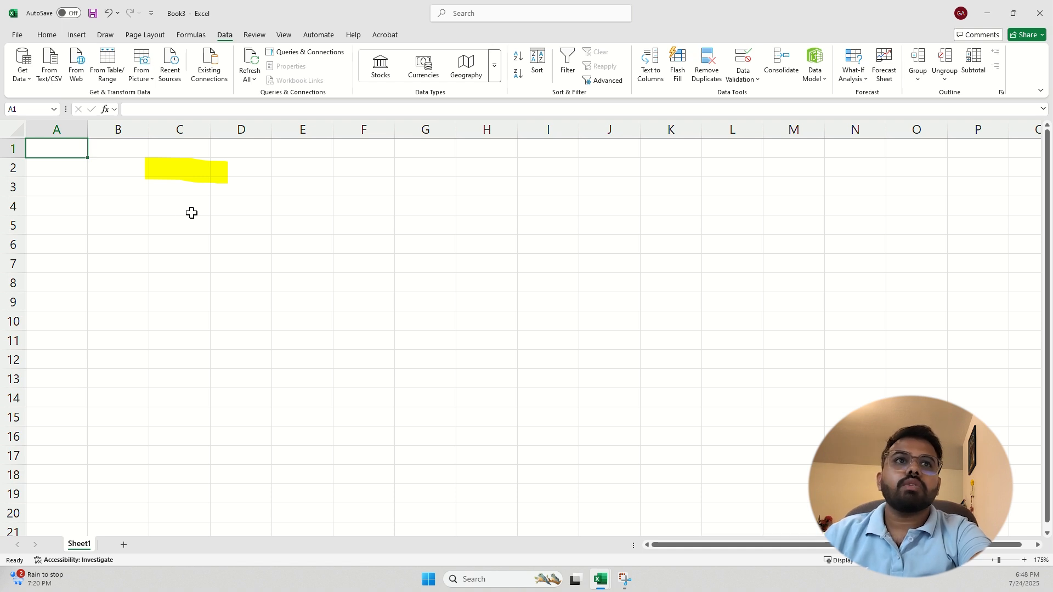
click(260, 37)
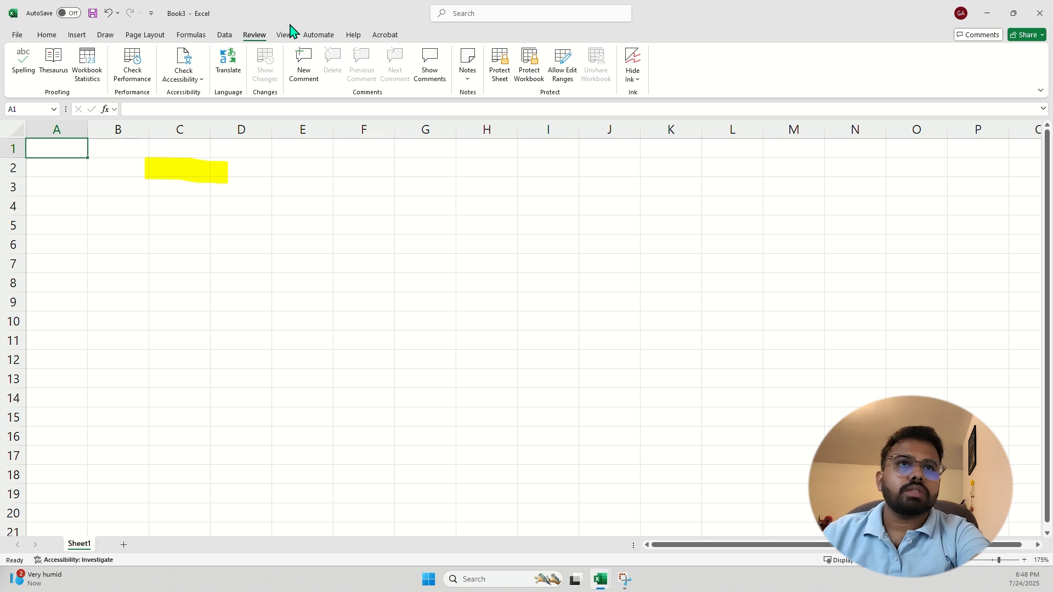
click(285, 36)
click(259, 38)
click(283, 36)
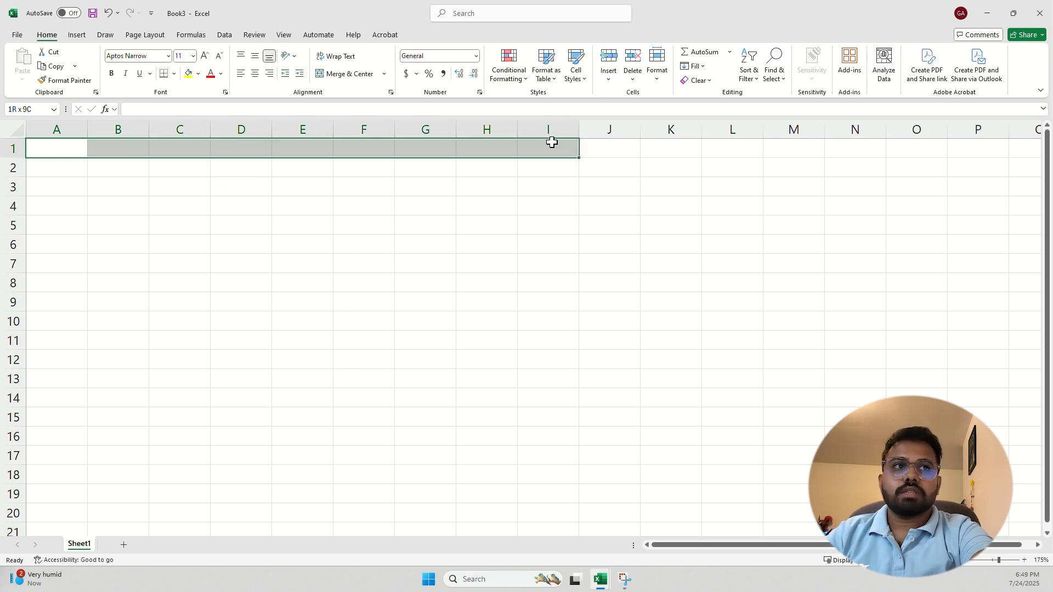
drag(551, 142, 557, 146)
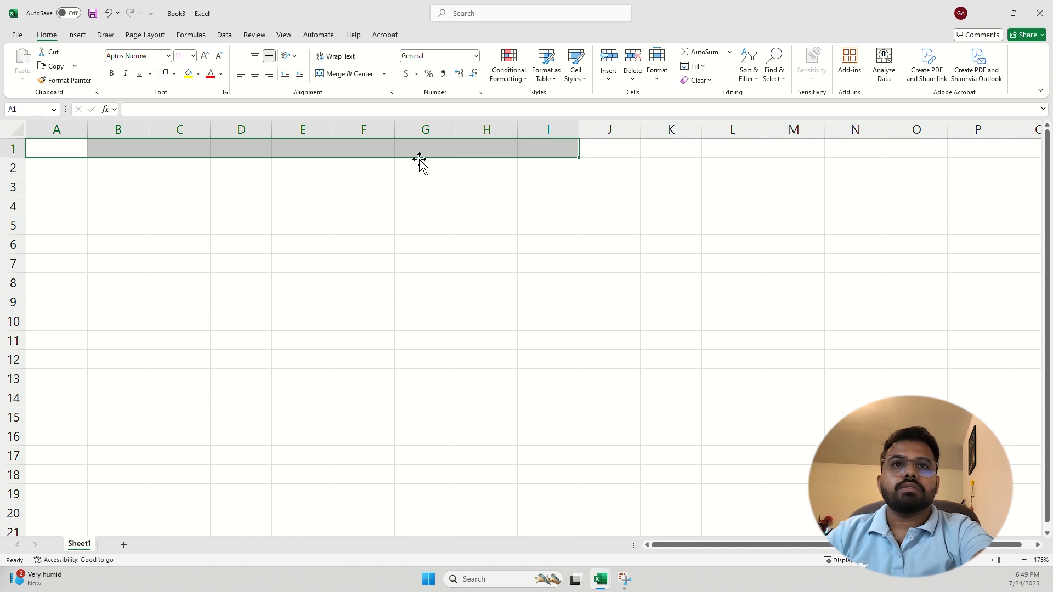
drag(64, 151, 79, 445)
click(73, 149)
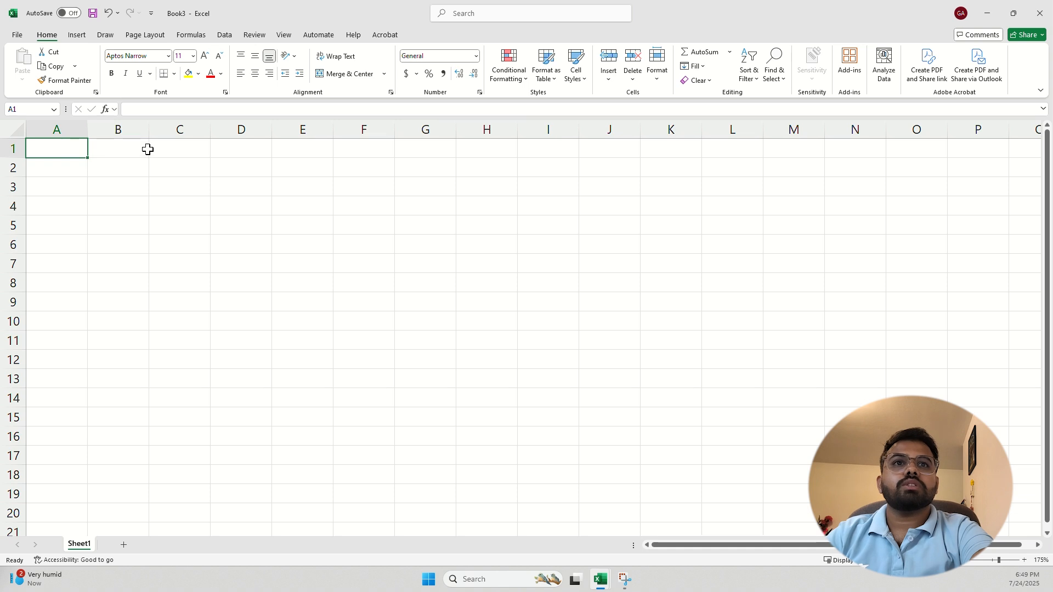
click(138, 152)
click(196, 171)
click(129, 169)
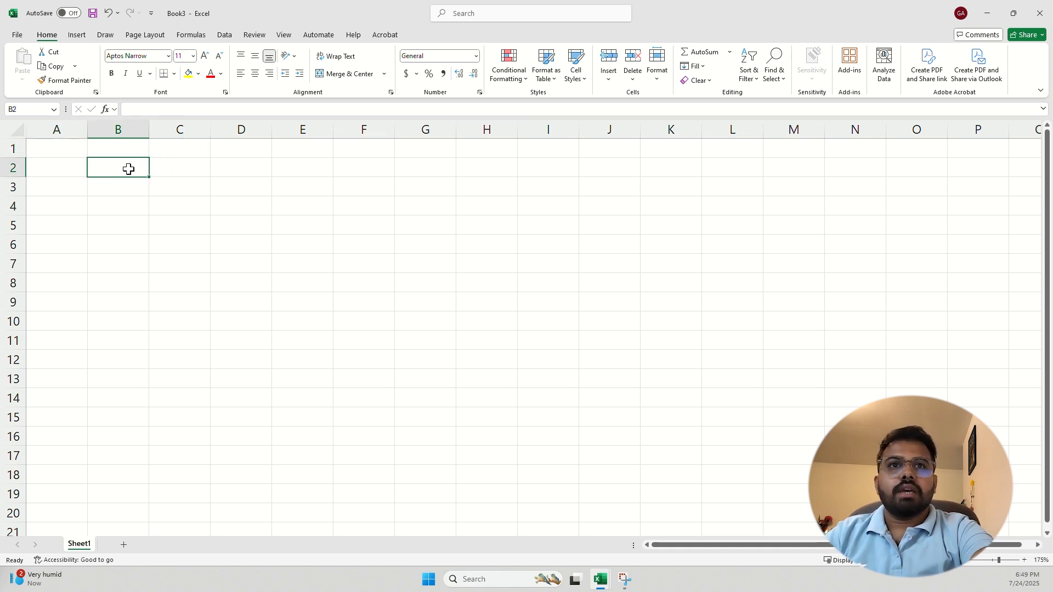
click(57, 146)
drag(66, 144, 172, 296)
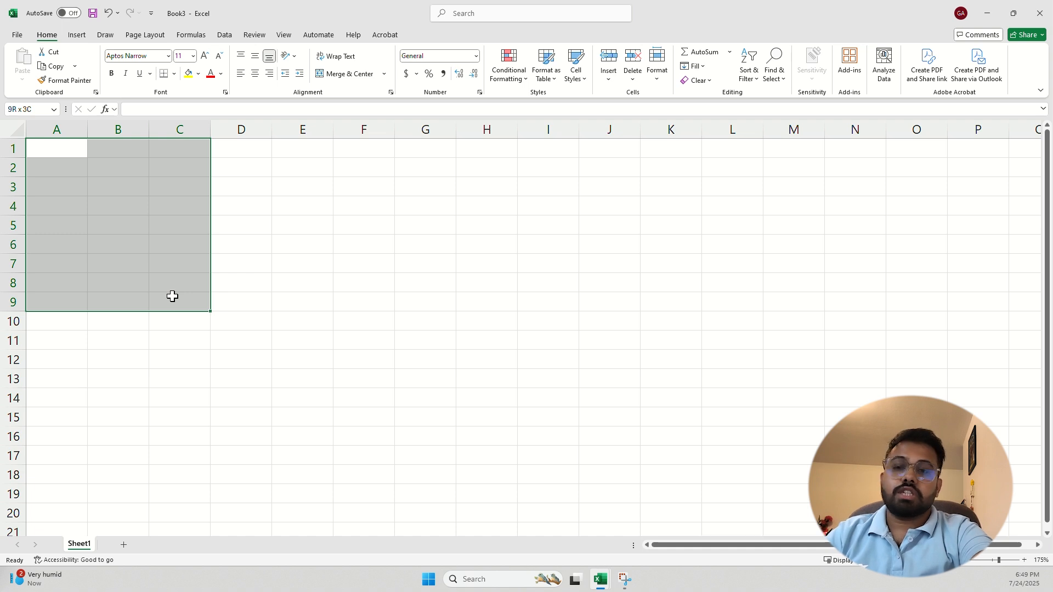
click(67, 150)
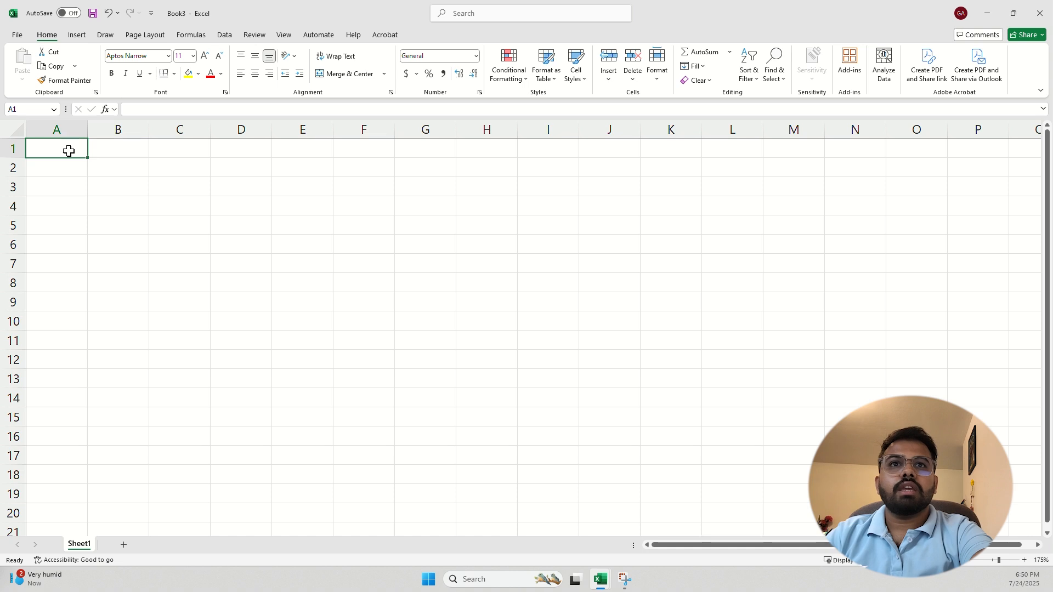
click(6, 110)
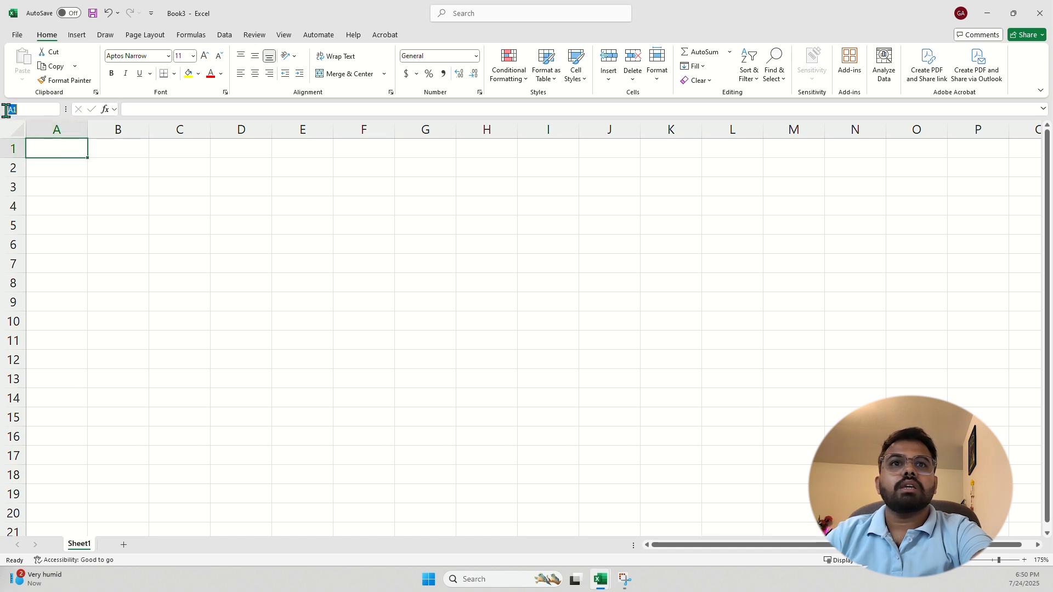
click(127, 170)
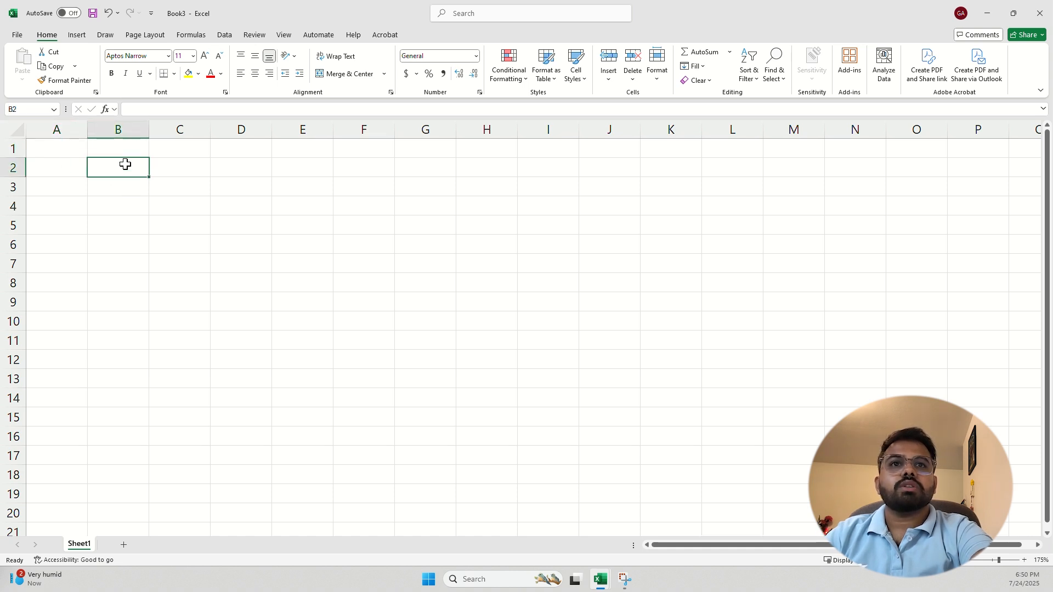
click(10, 108)
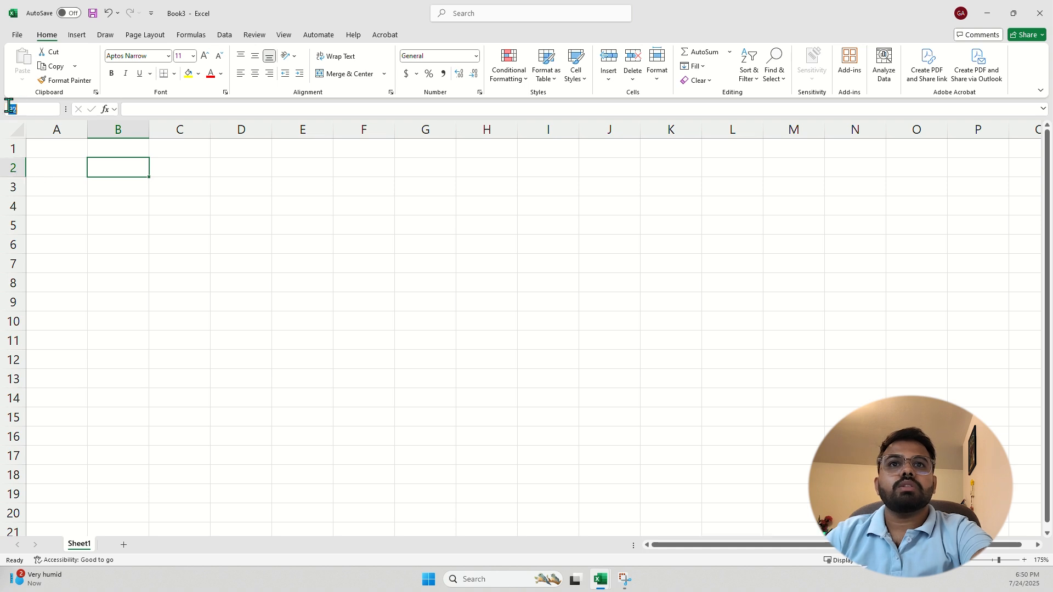
click(85, 183)
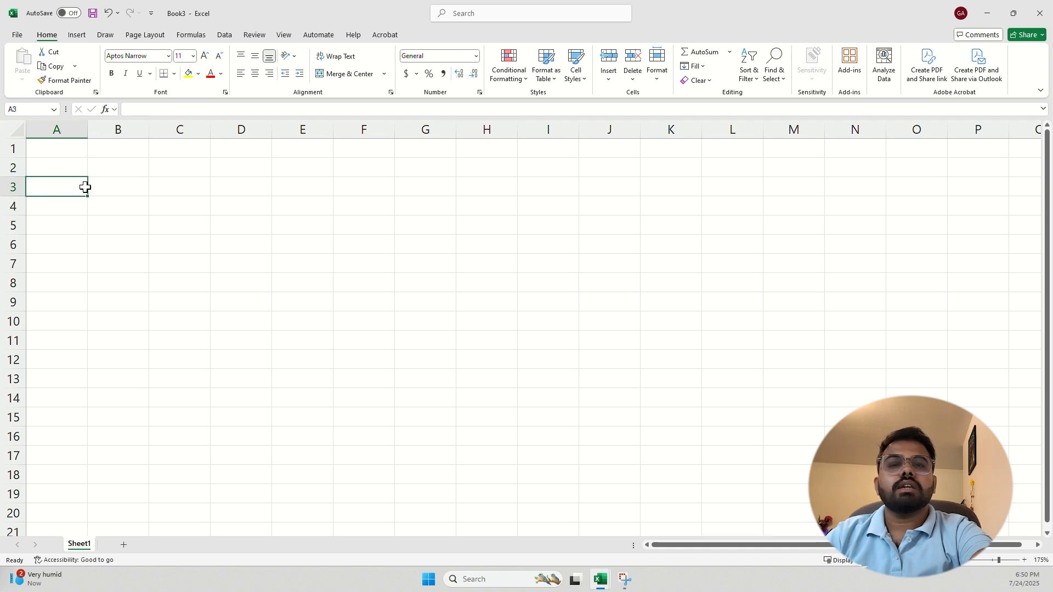
click(62, 129)
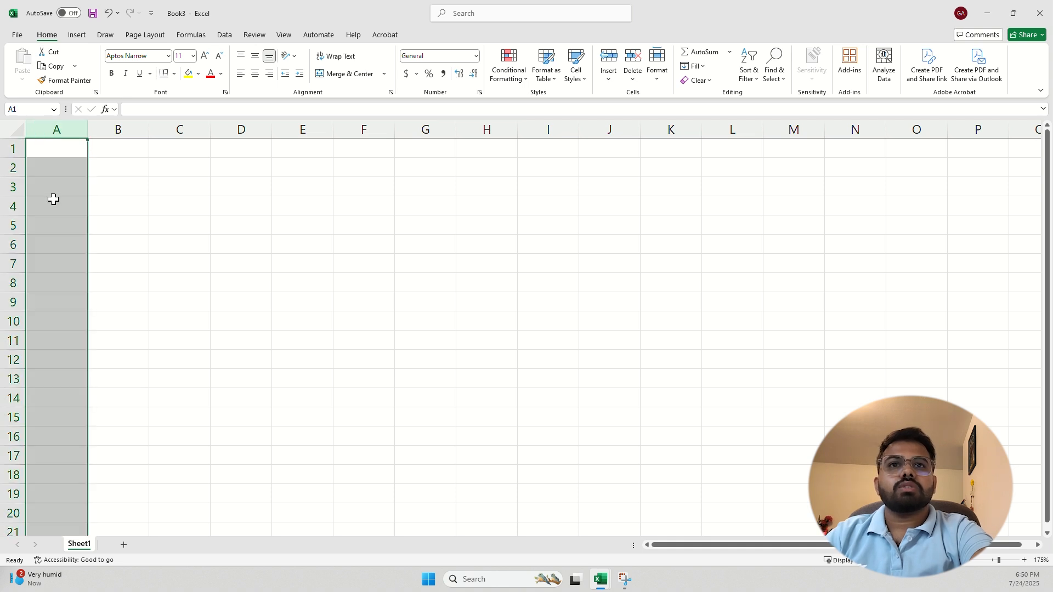
click(16, 148)
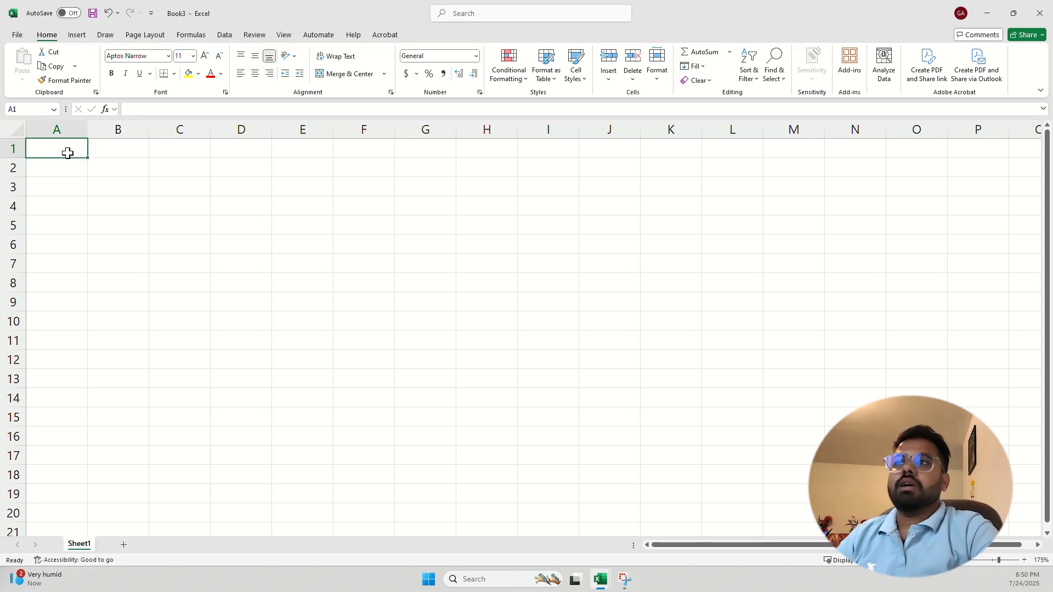
Enter the Name and Marks headers in A1:B1 and three student names in A2:A4
text(Names)
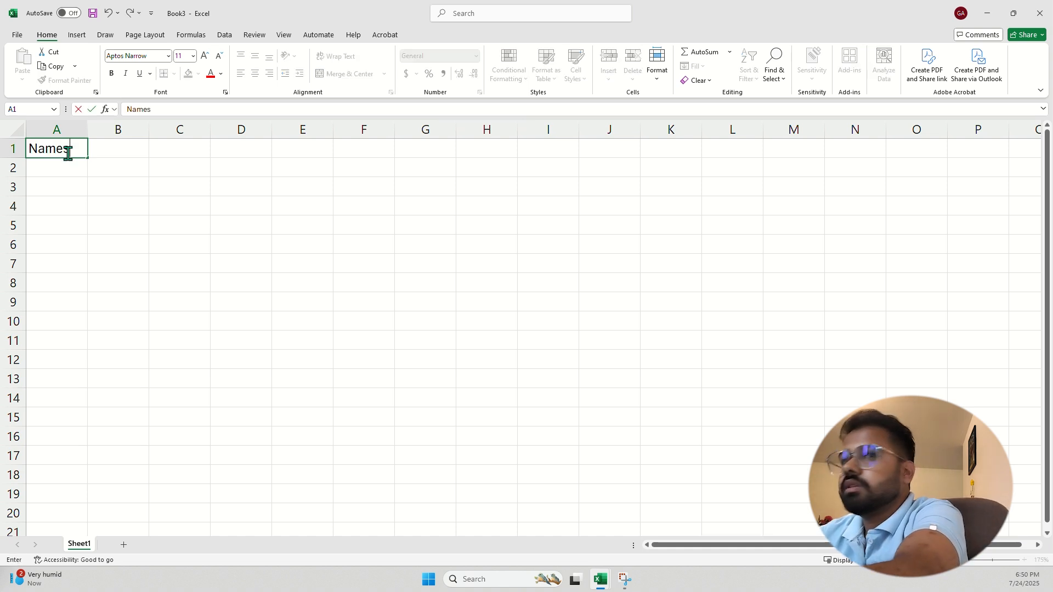
key(Tab)
text(marks)
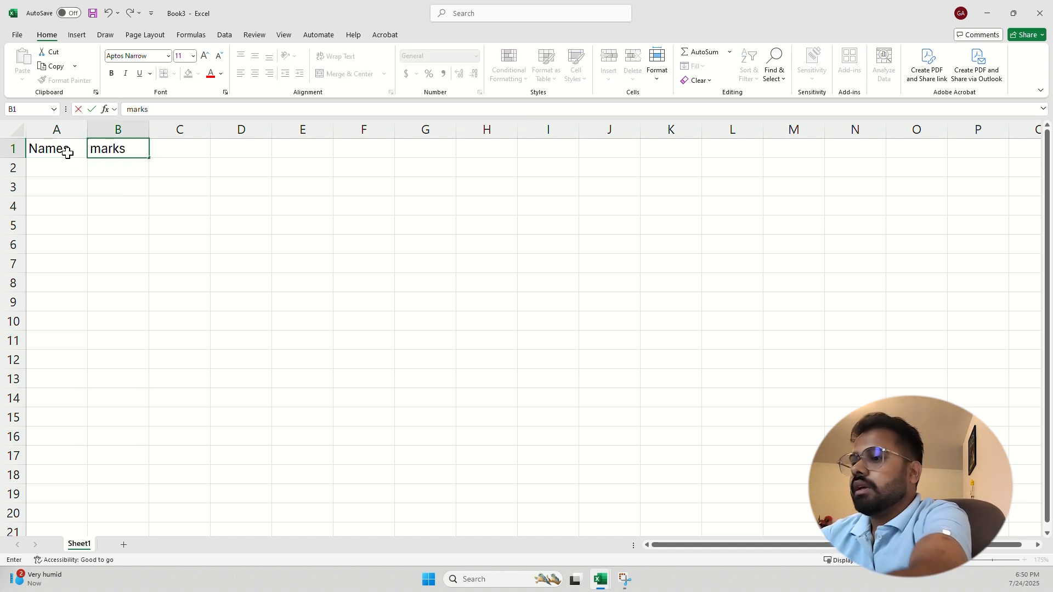
key(BackSpace)
key(BackSpace)
key(BackSpace)
key(BackSpace)
key(BackSpace)
text(Marks)
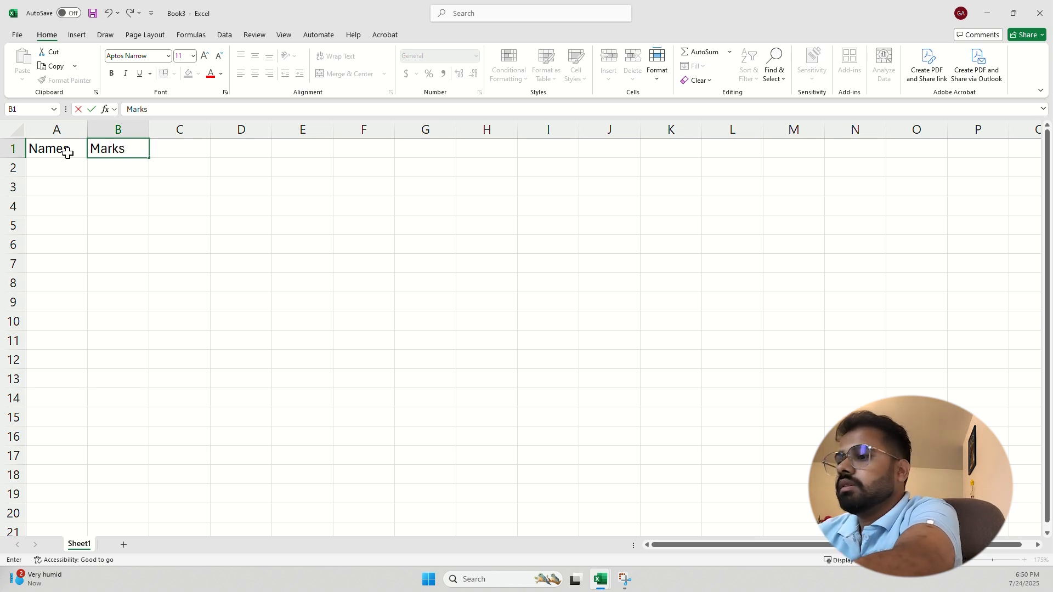
key(Return)
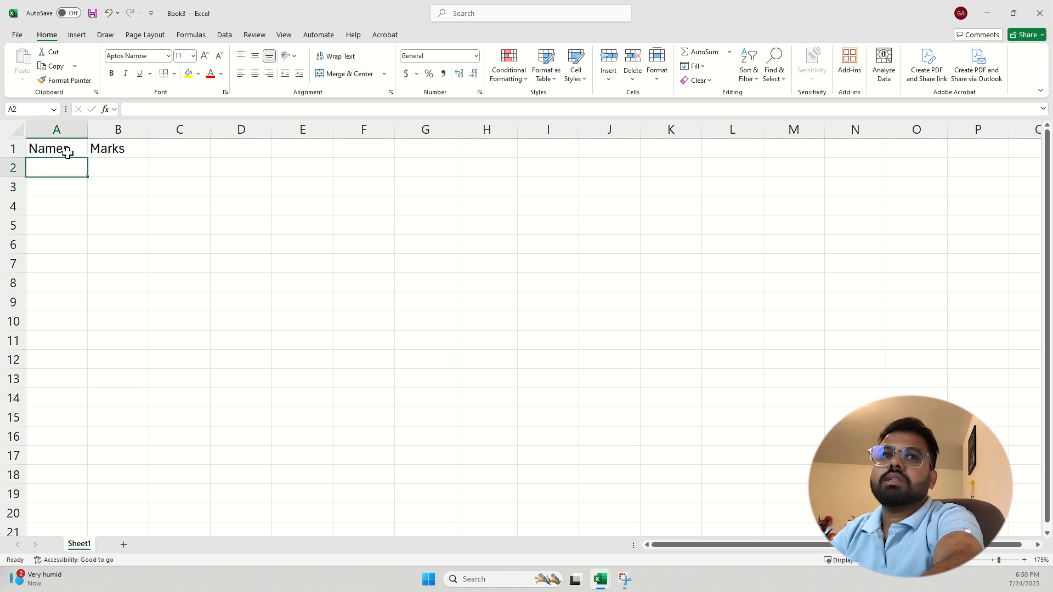
text(Alex)
key(Return)
text(Arom')
key(Return)
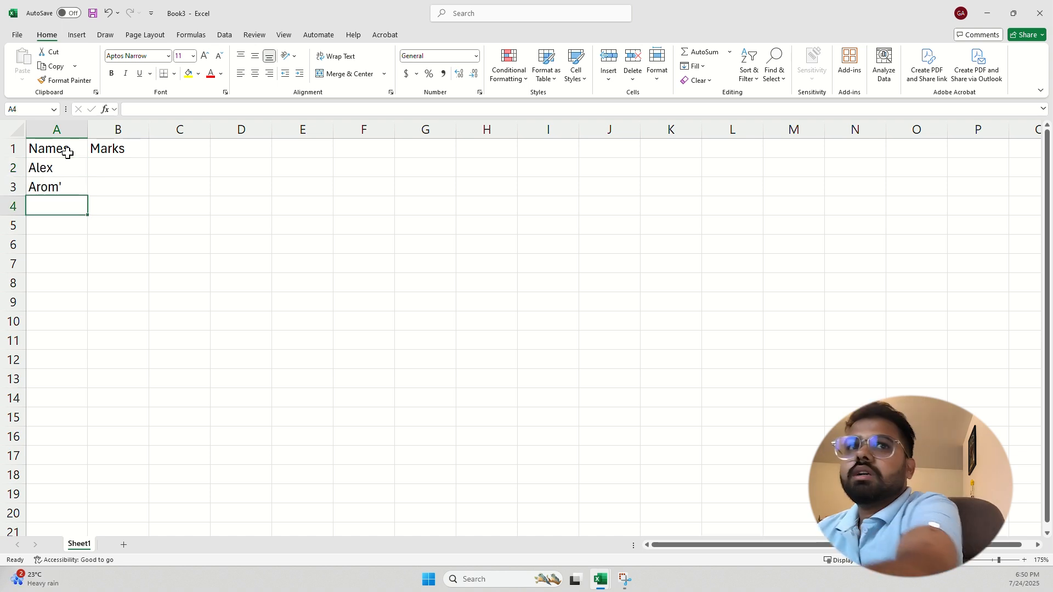
text(Sara)
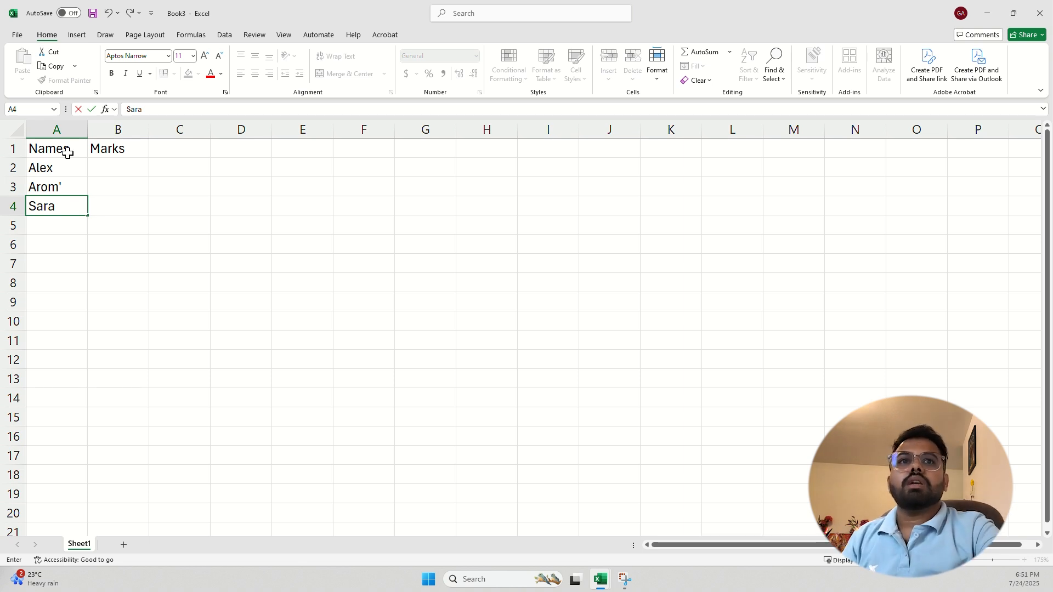
Enter the marks 90, 65 and 82 in B2:B4, then select the header cells
click(100, 167)
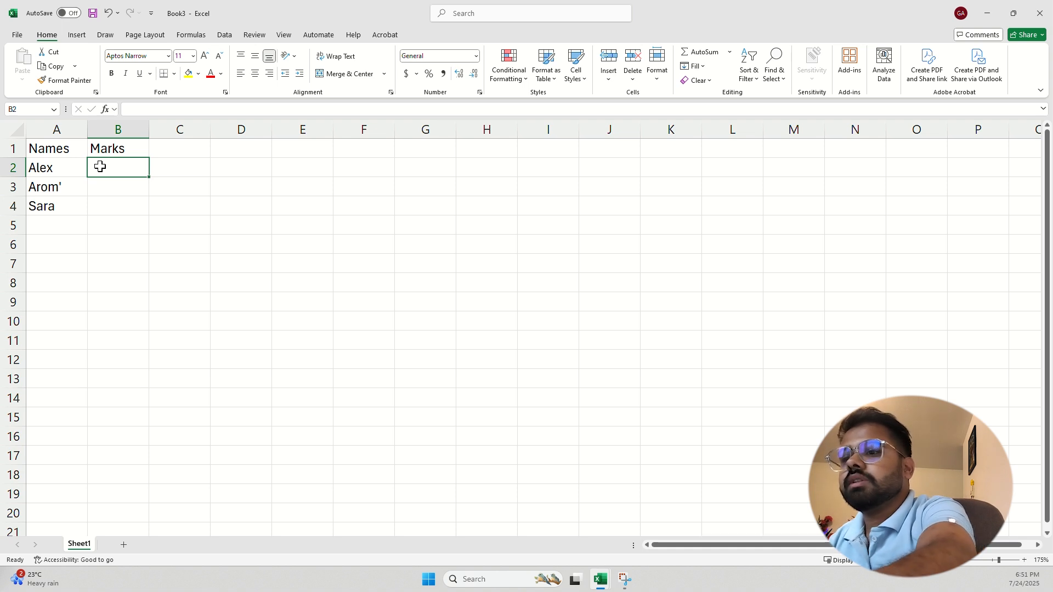
text(90)
key(Return)
text(65)
key(Return)
text(82)
key(Return)
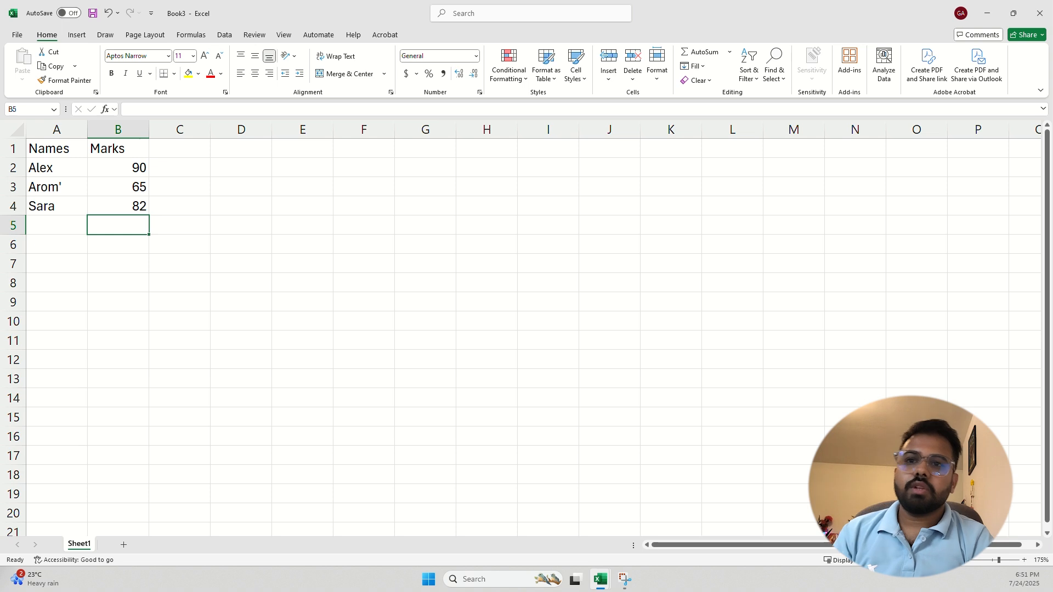
drag(49, 149, 116, 150)
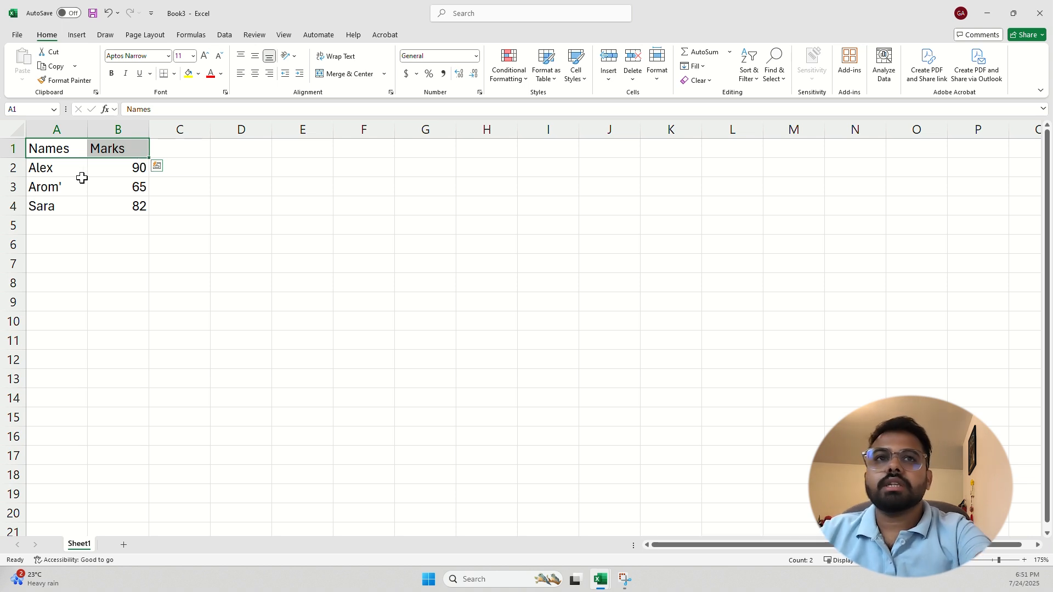
Make the Names and Marks headers bold ADLaM Display at size 20
click(55, 187)
drag(56, 148, 126, 149)
click(111, 73)
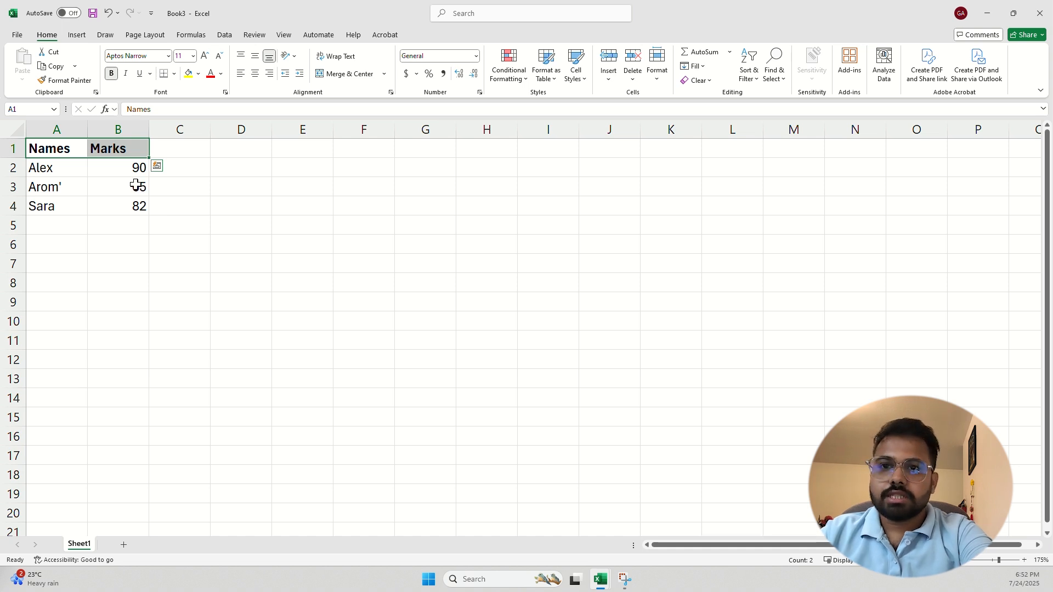
click(126, 75)
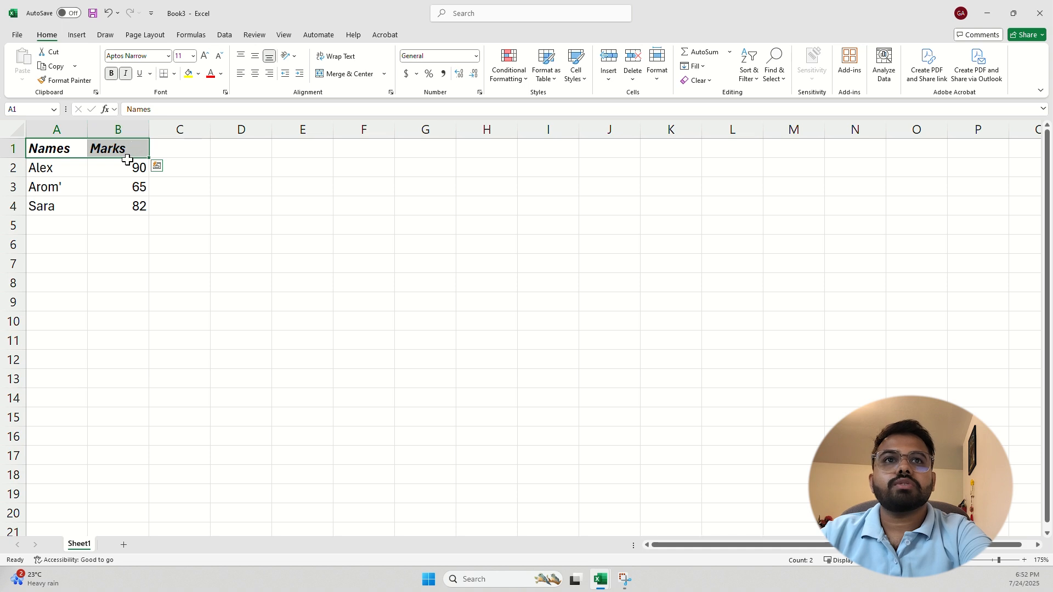
click(140, 76)
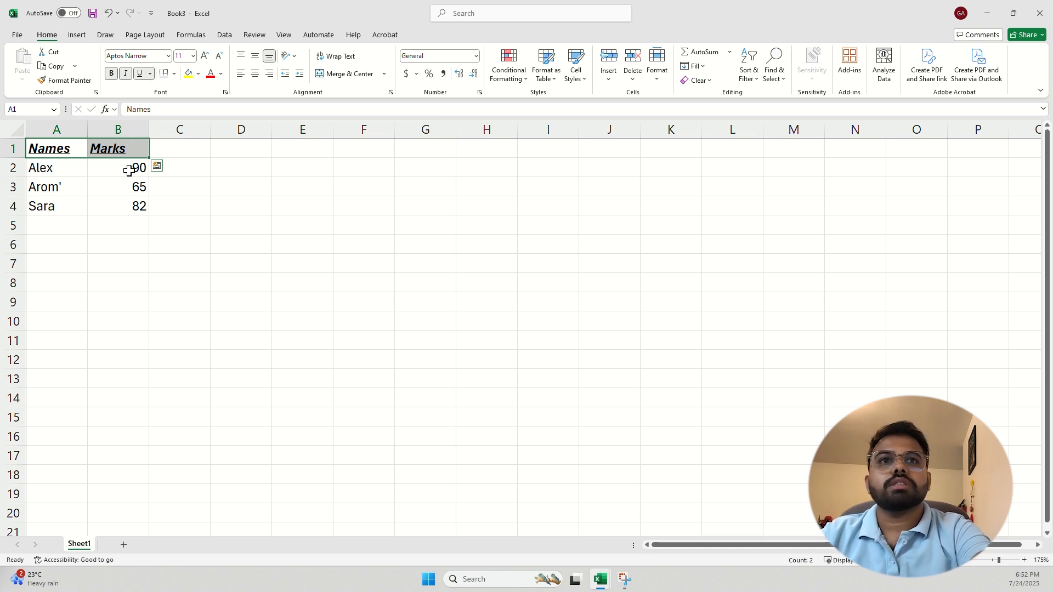
click(139, 73)
click(125, 73)
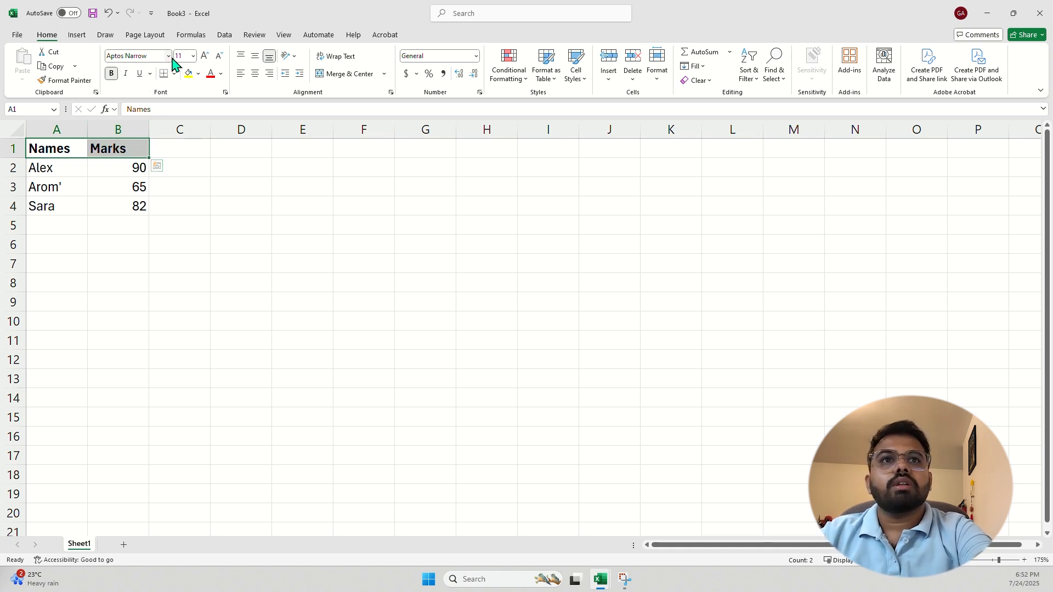
click(168, 55)
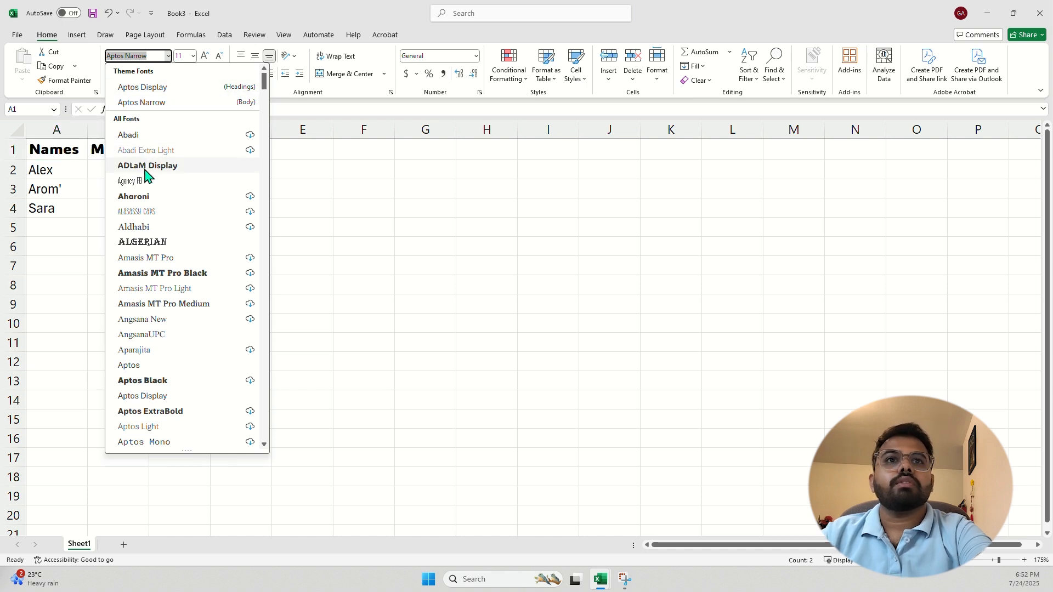
click(146, 166)
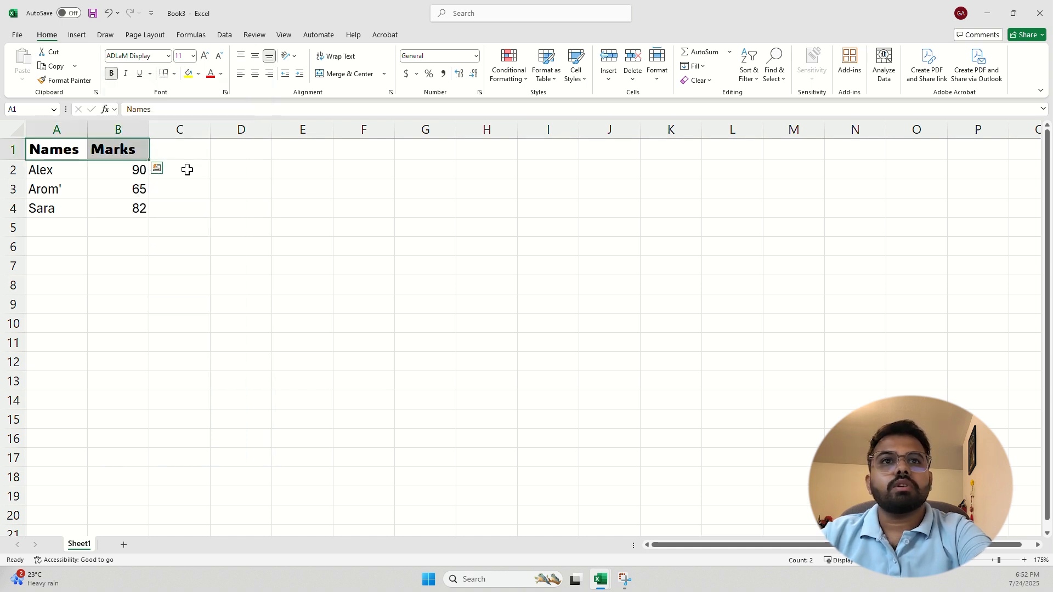
click(193, 56)
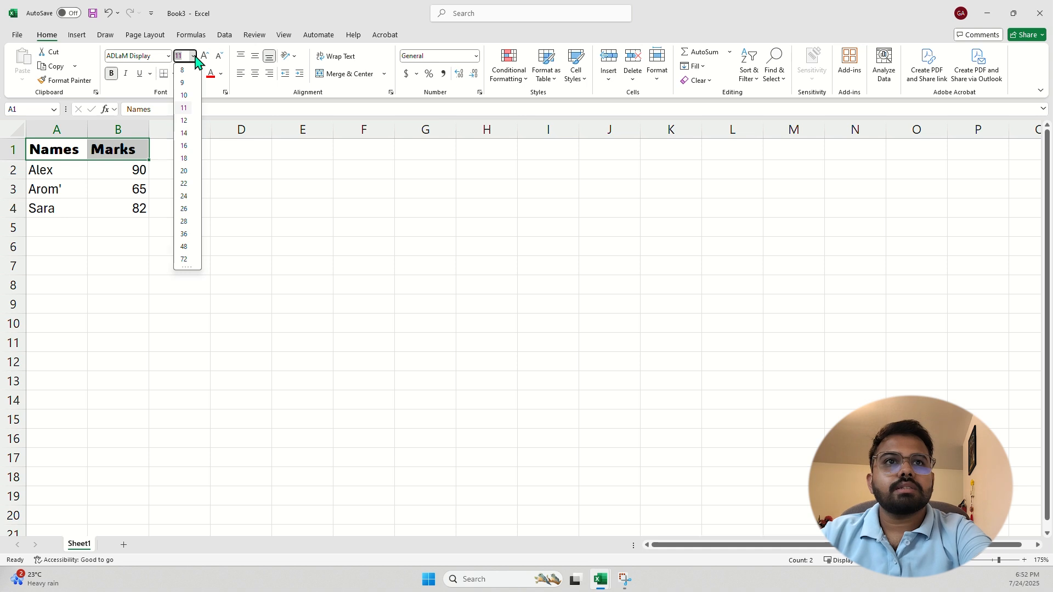
click(184, 171)
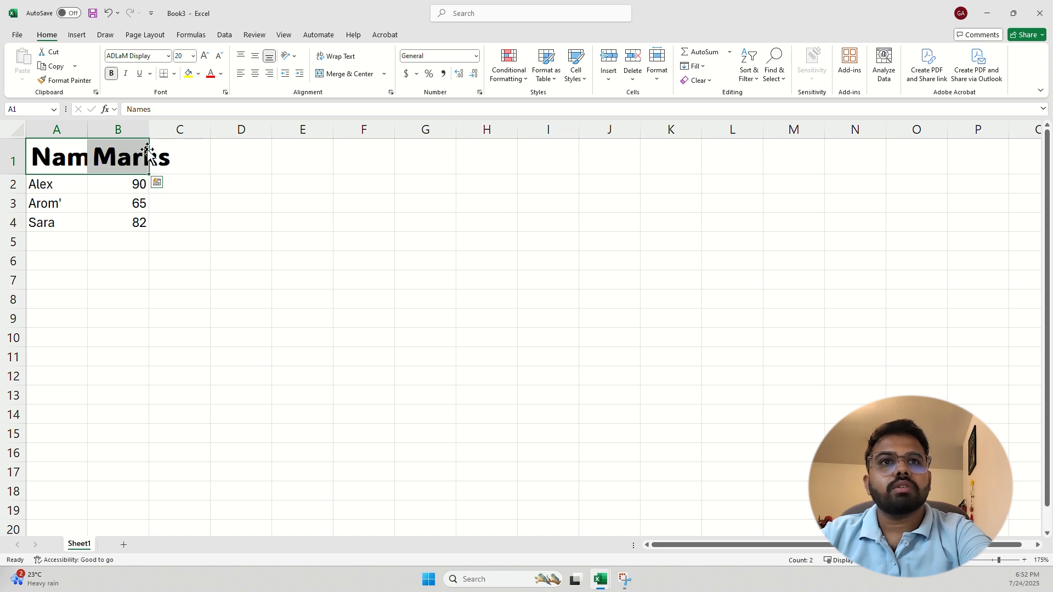
Autofit columns A and B so the enlarged headers fit
double_click(149, 128)
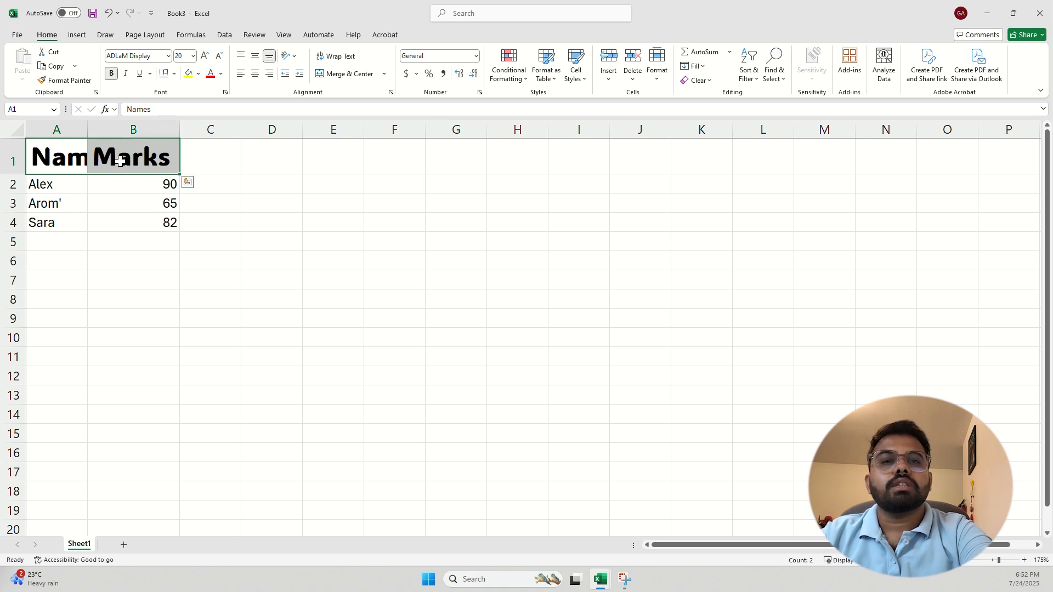
double_click(88, 129)
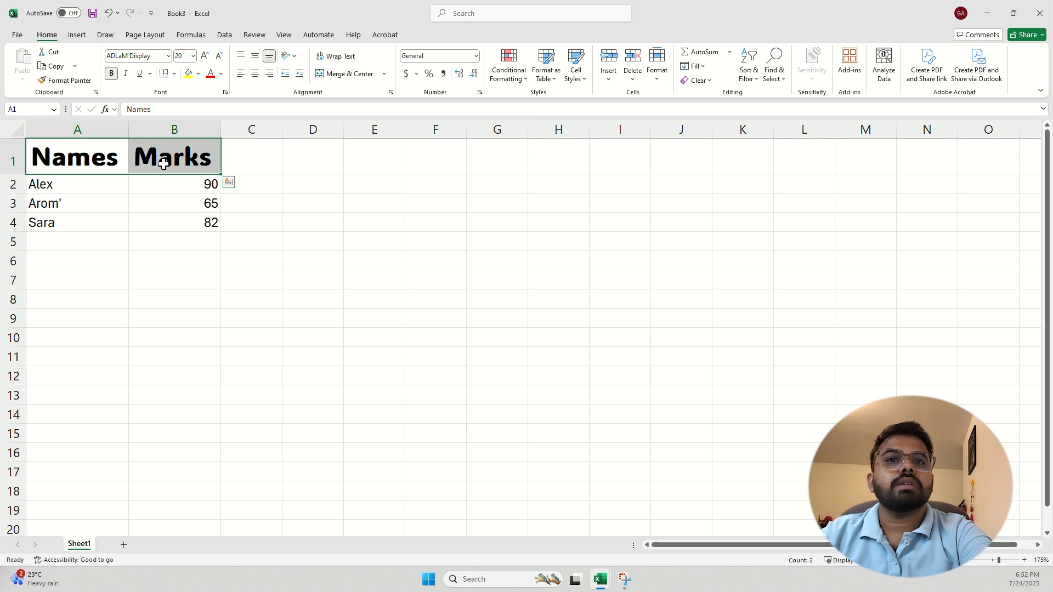
click(199, 197)
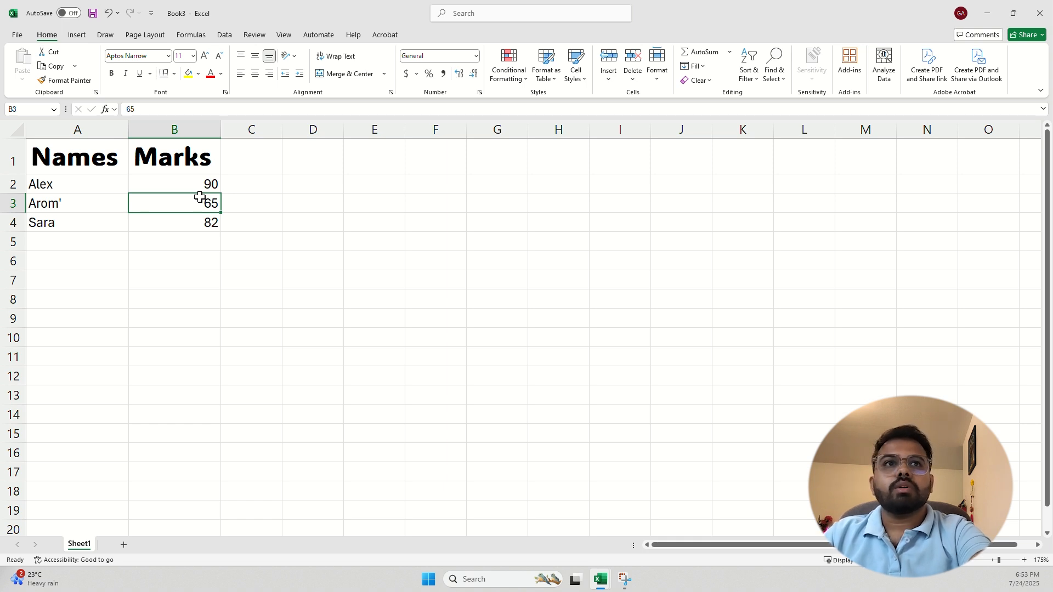
Apply All Borders to every cell of the table A1:B4
drag(209, 150, 68, 227)
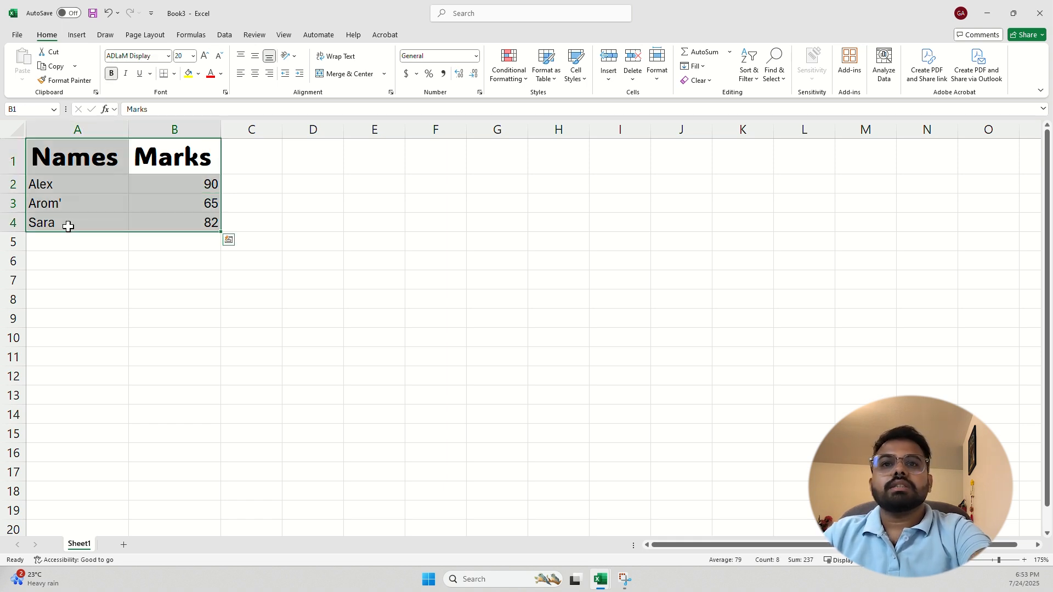
click(174, 74)
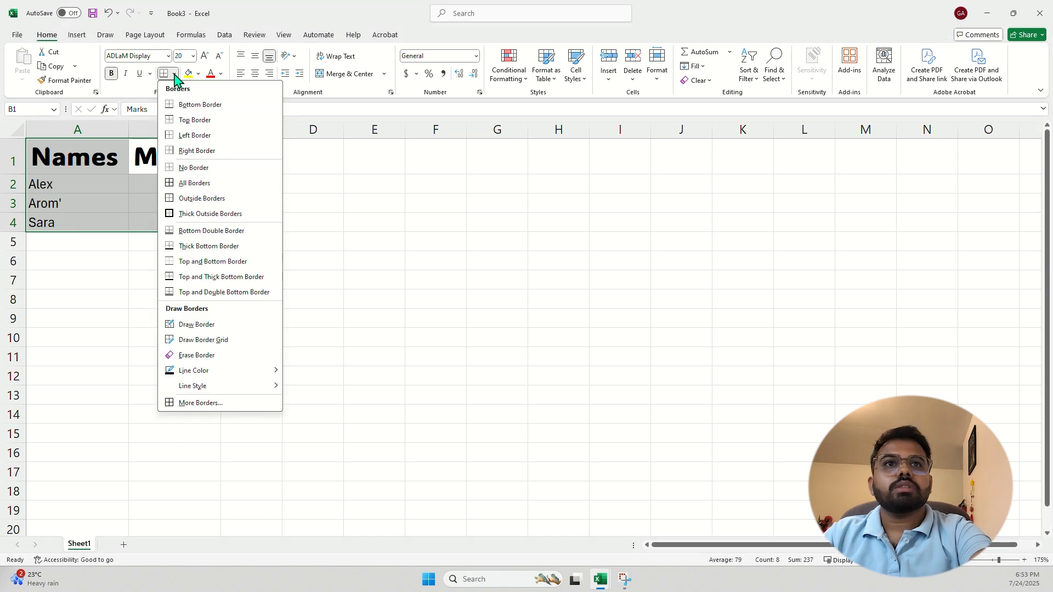
click(198, 186)
click(174, 279)
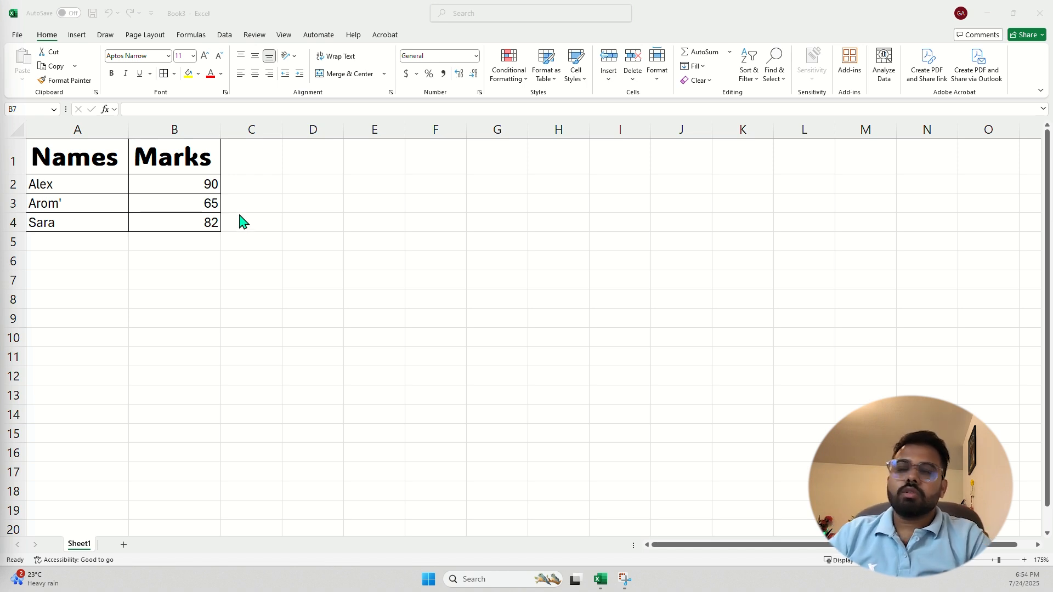
click(185, 245)
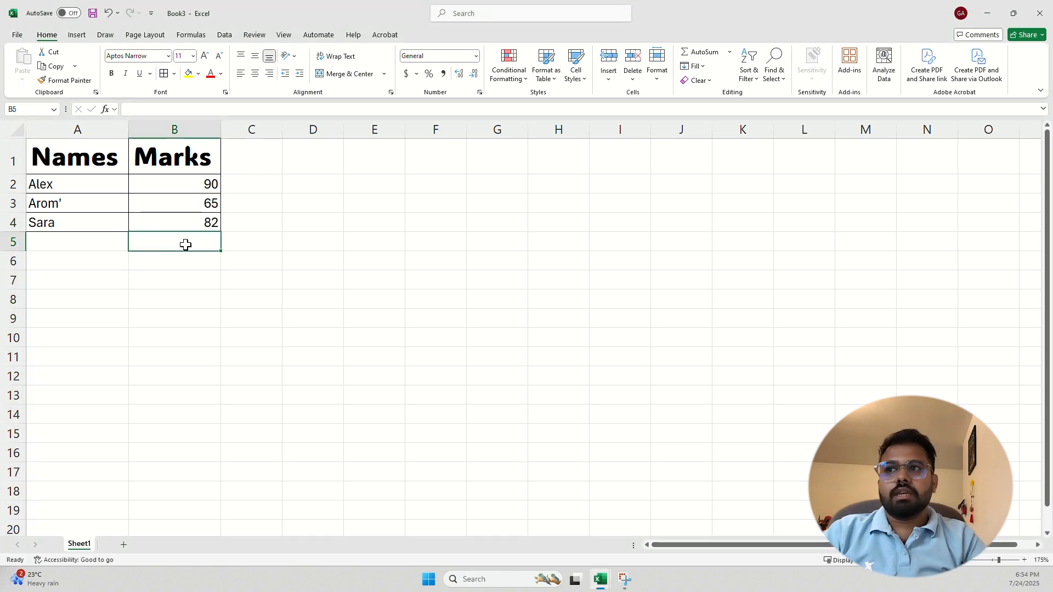
Enter =SUM(B2:B4) in B5 so the marks total 237
text(=)
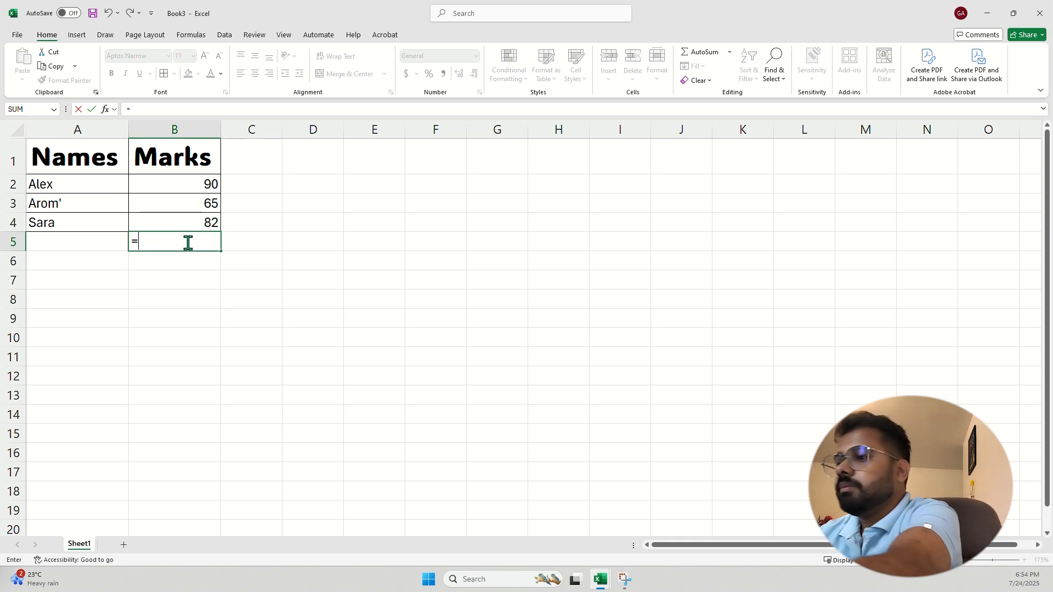
text(sum)
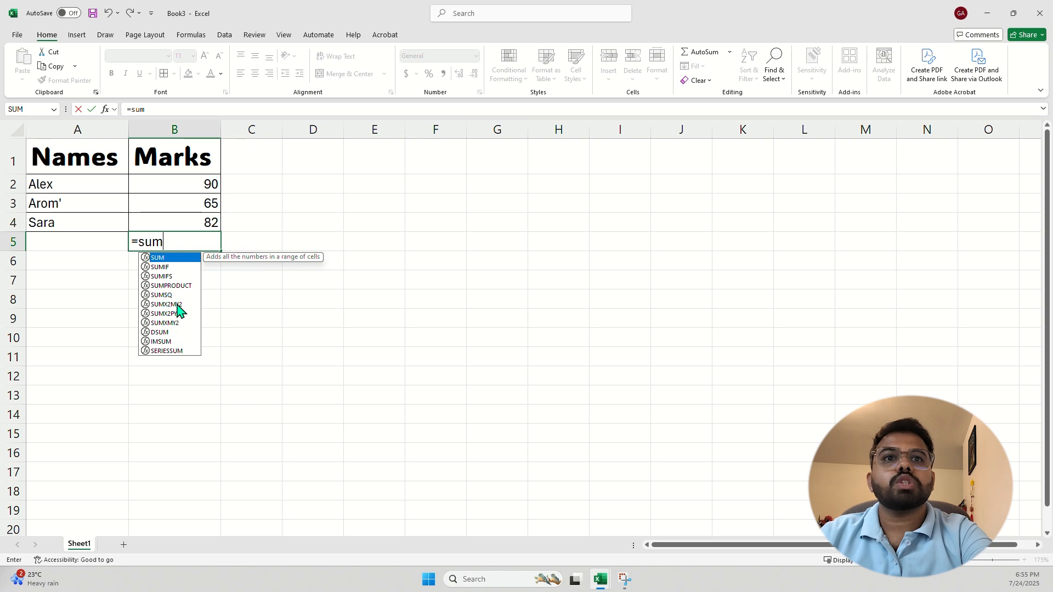
double_click(161, 258)
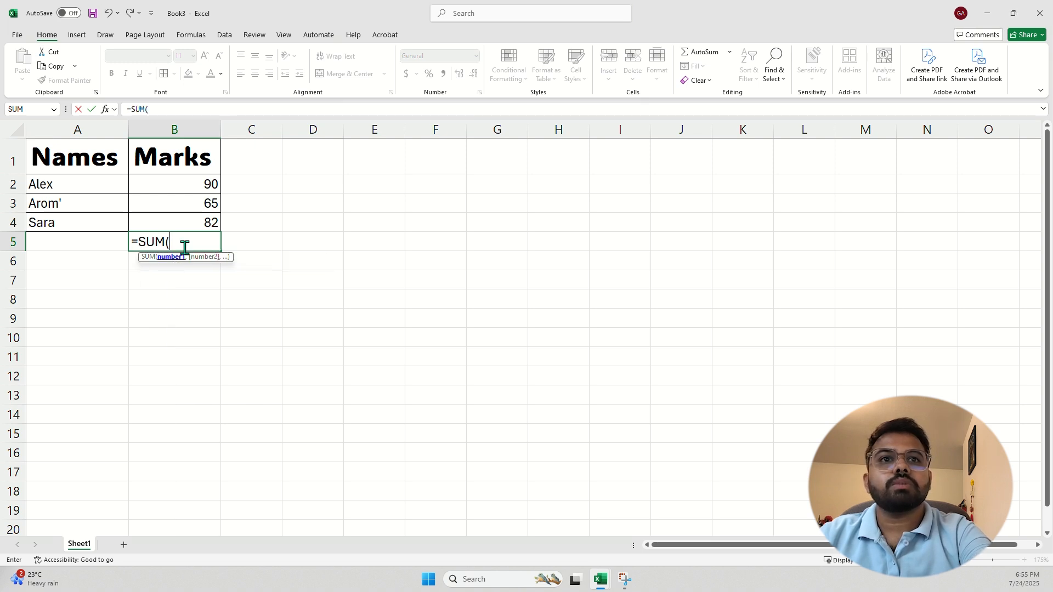
drag(209, 180, 212, 223)
text())
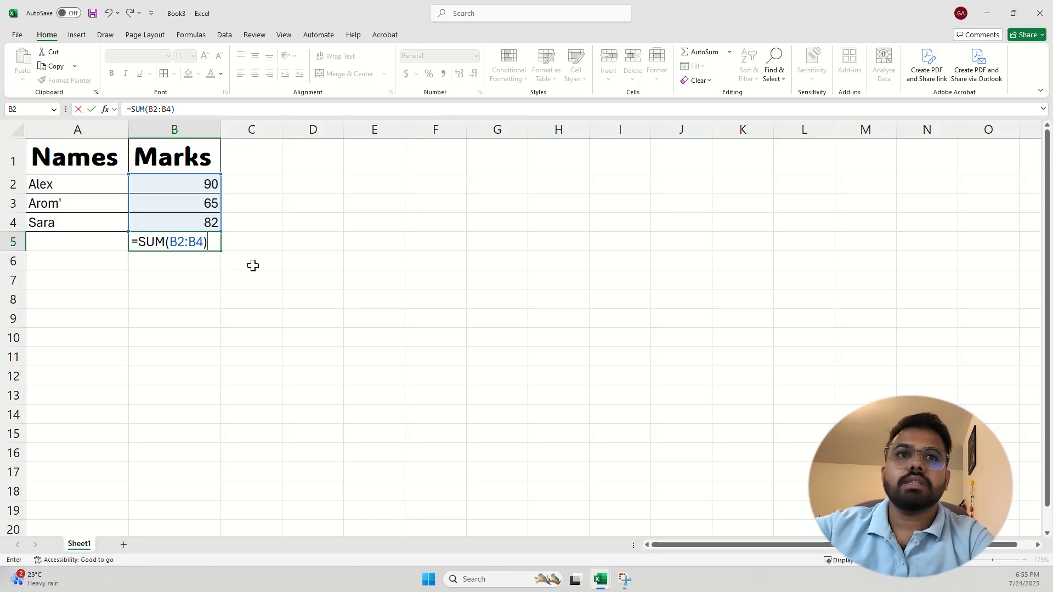
key(Return)
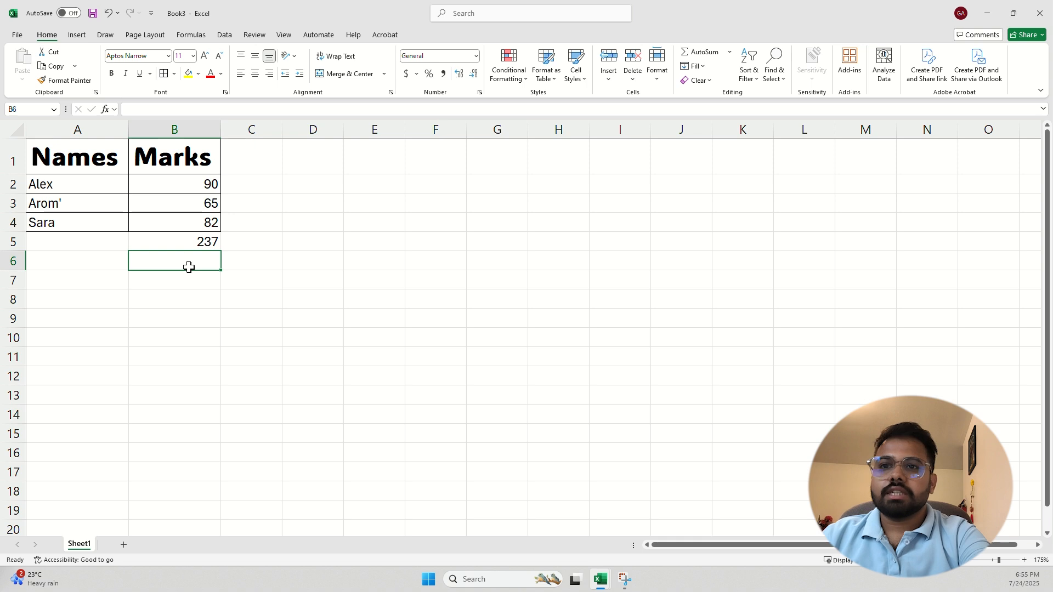
Enter =AVERAGE(B2:B4) in B6 so it shows 79
text(=)
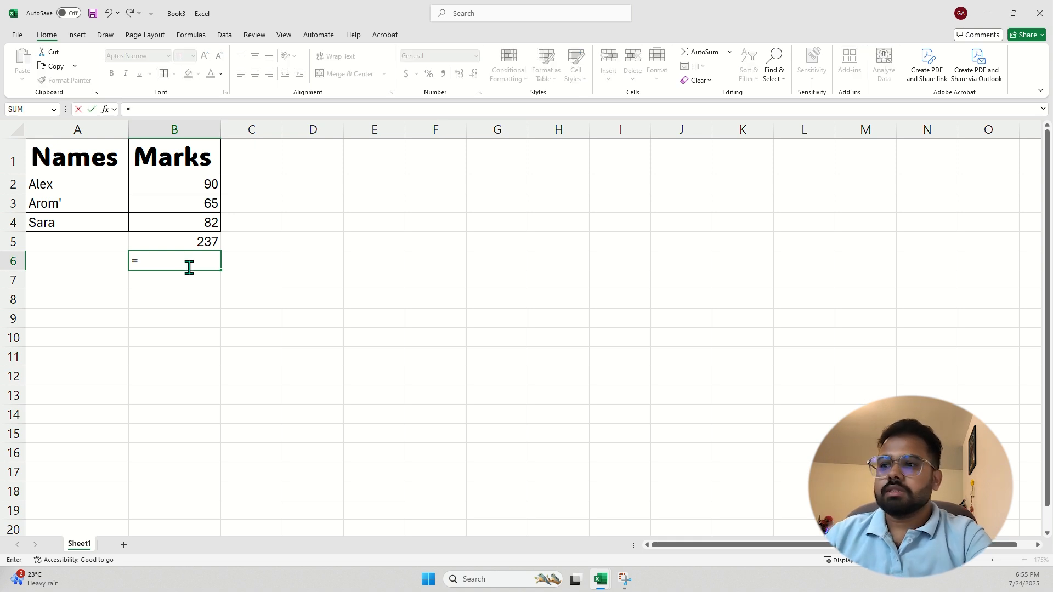
text(aver)
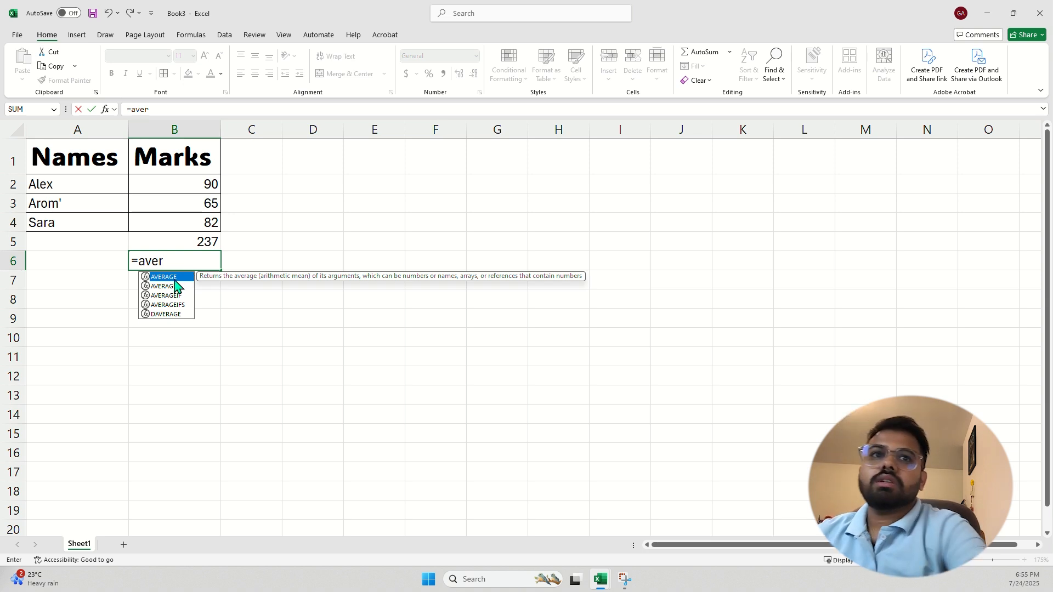
double_click(170, 276)
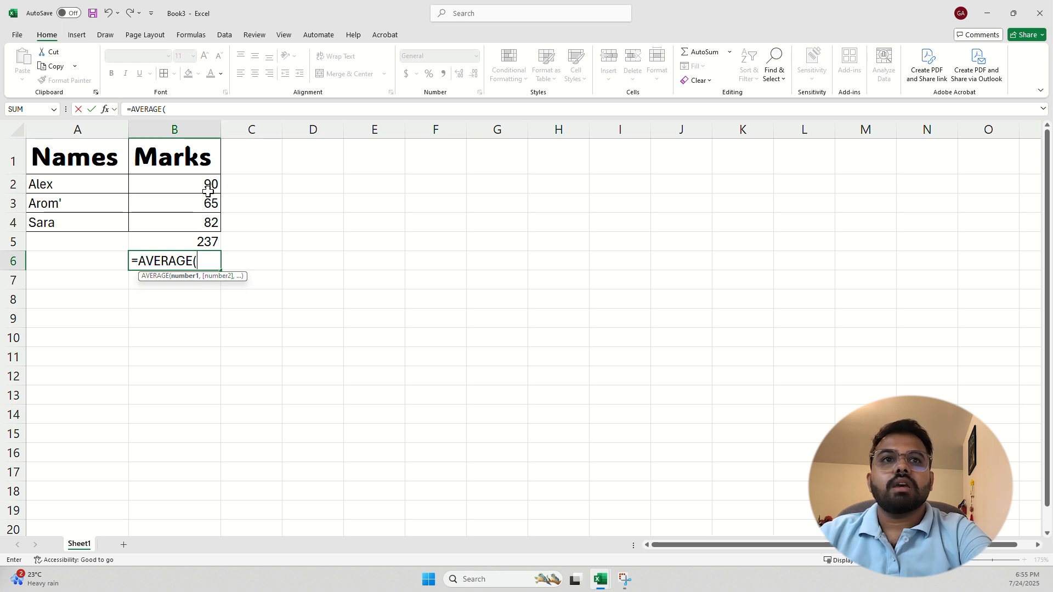
drag(210, 183, 210, 227)
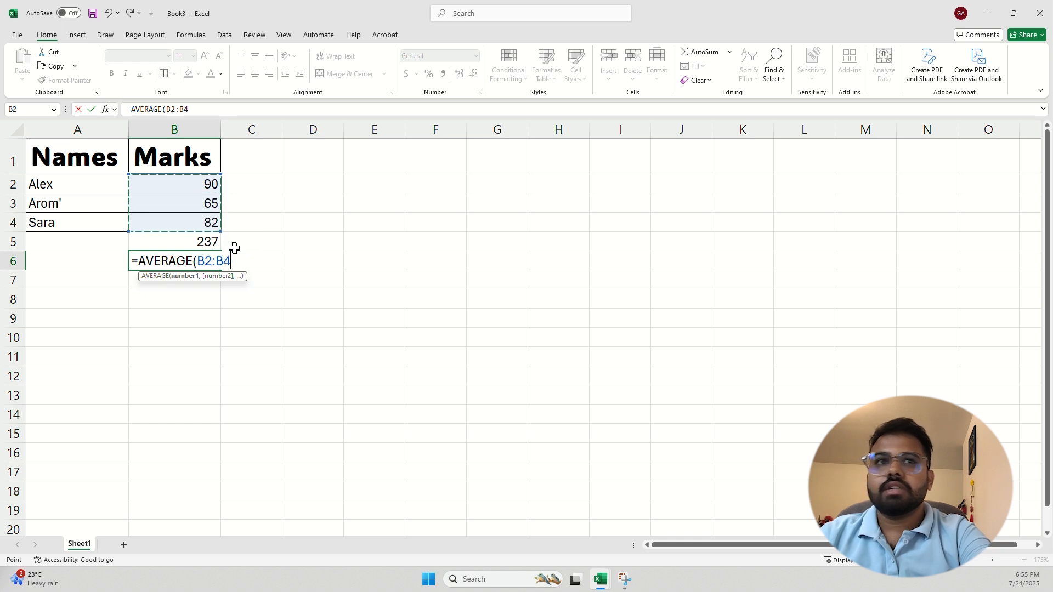
text())
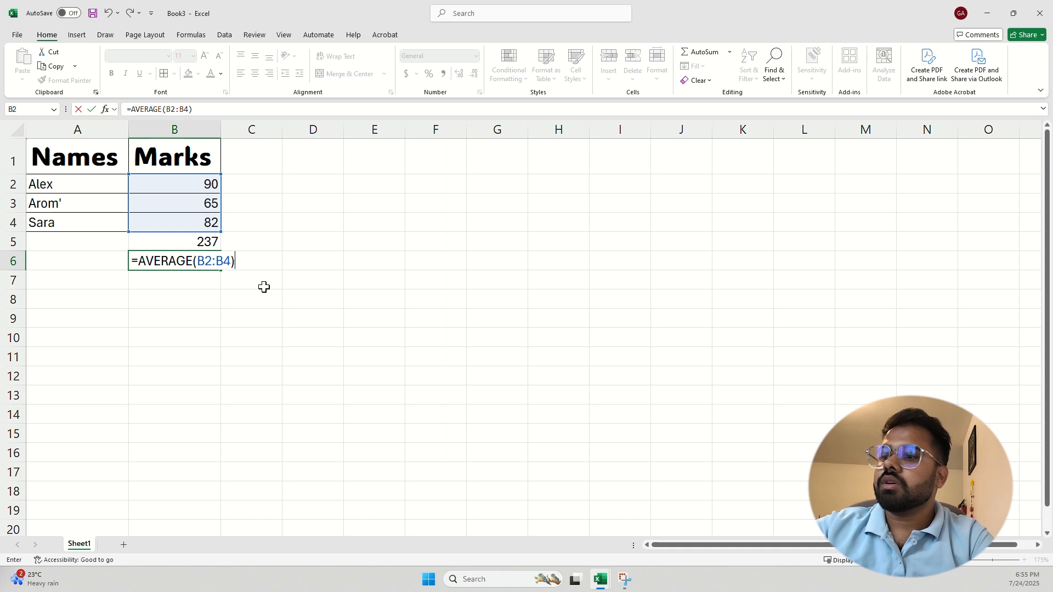
key(Return)
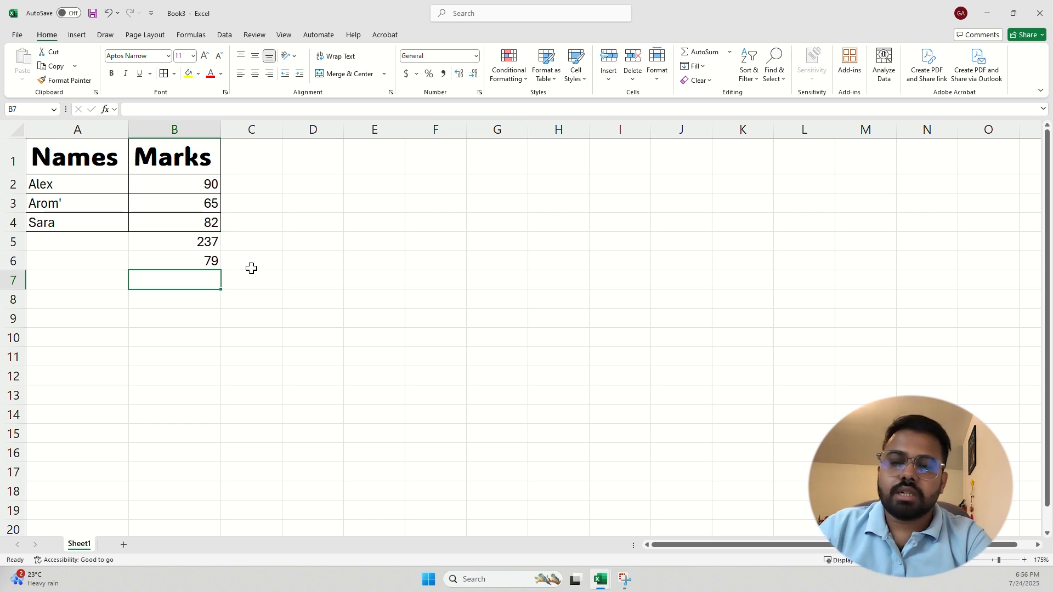
click(217, 205)
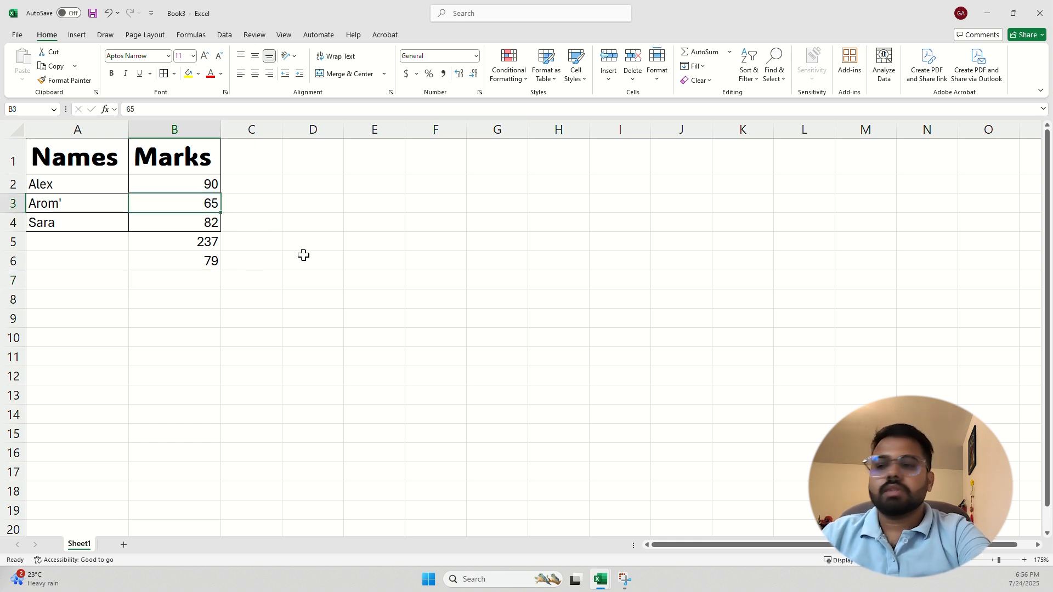
Replace the 65 mark in B3 with 52
text(52)
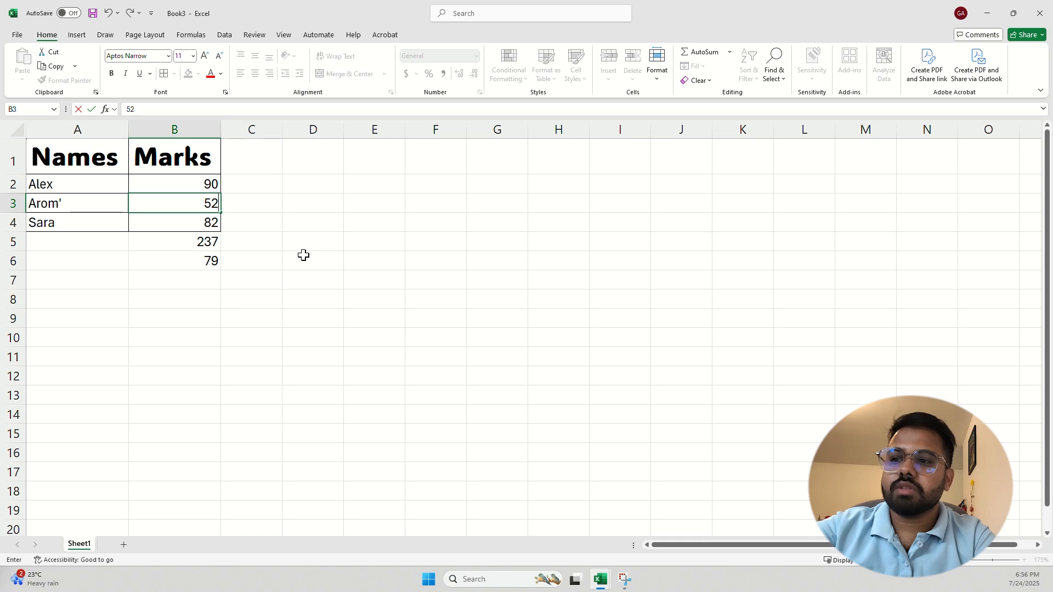
key(Return)
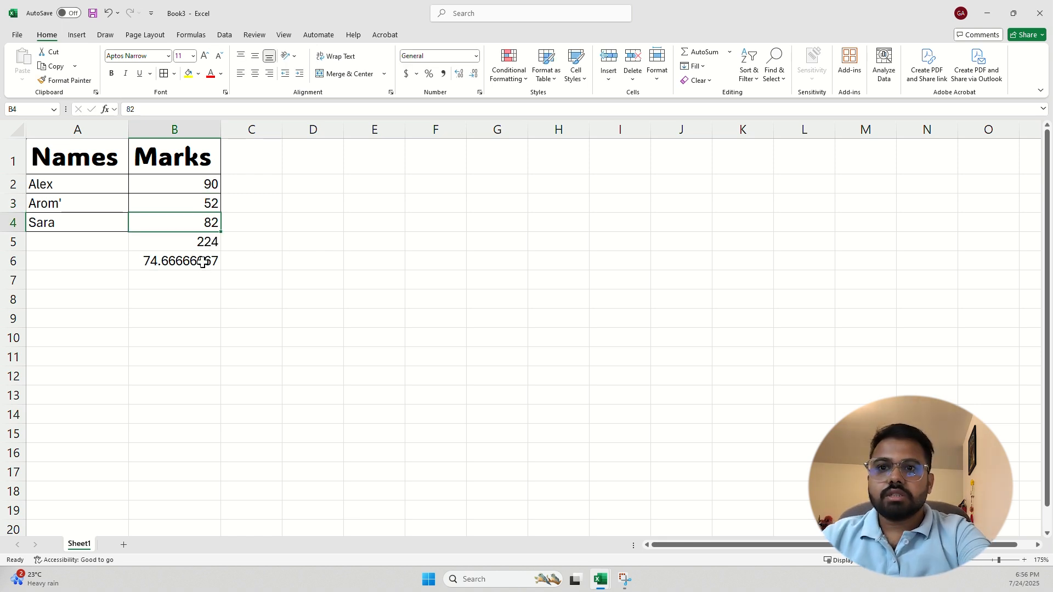
click(228, 239)
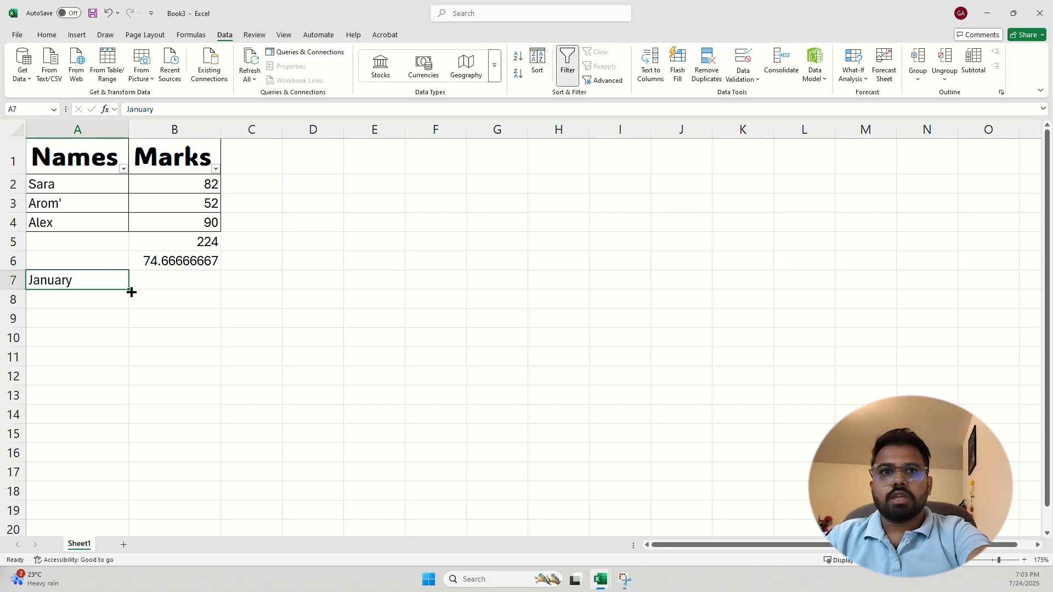
Autofill January in A7 down to November in A17, then move to B7
drag(130, 291, 130, 291)
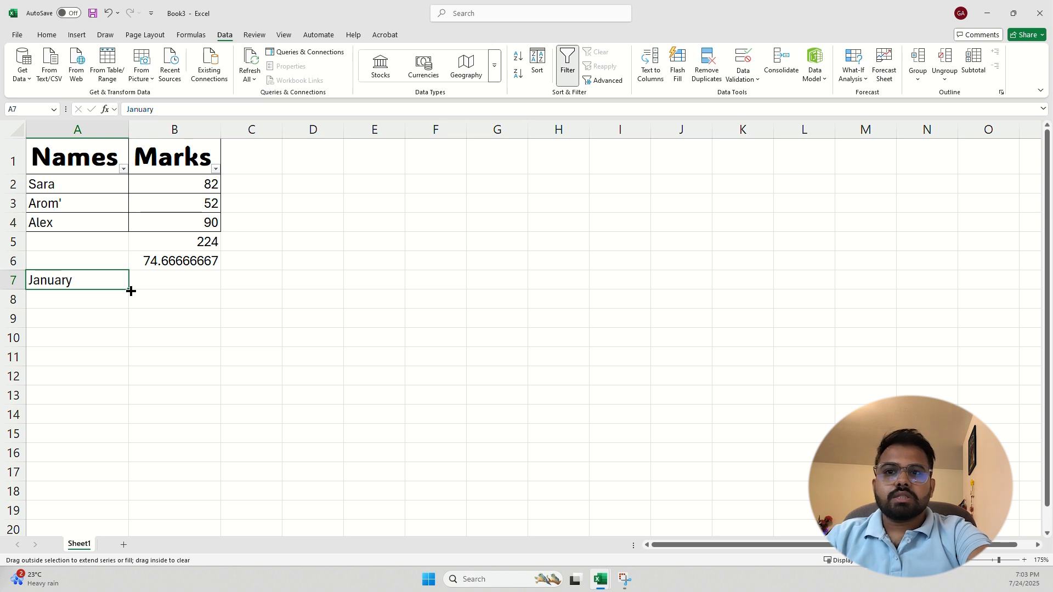
drag(131, 292, 103, 477)
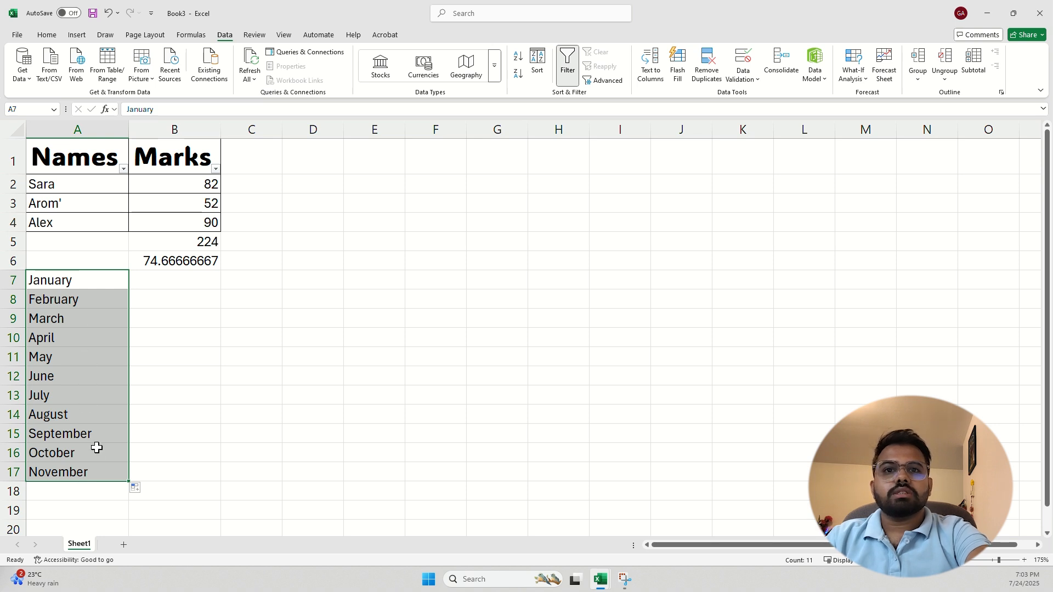
scroll(96, 448, down, 1)
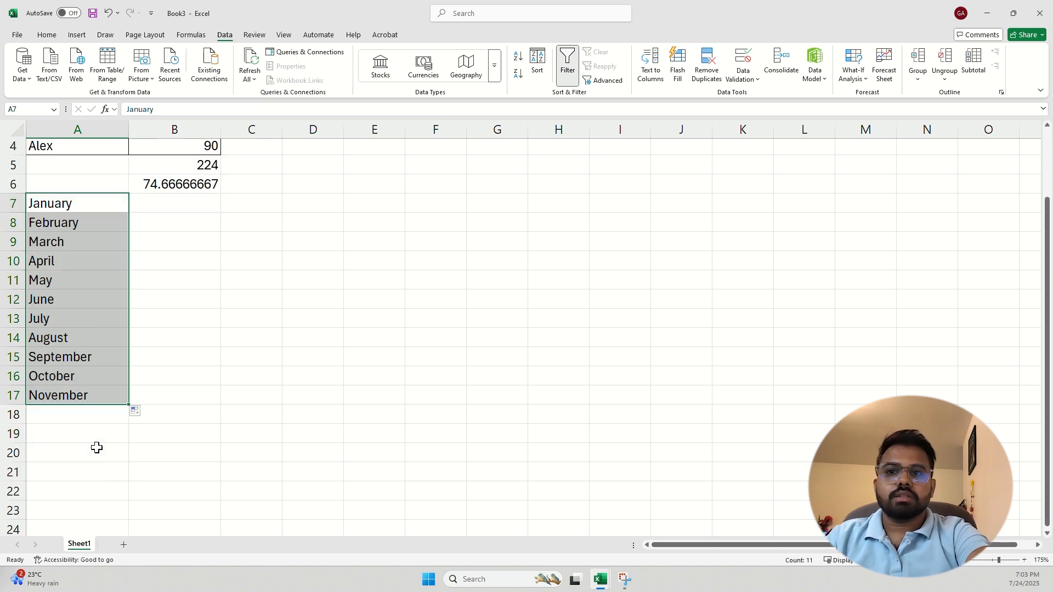
key(Right)
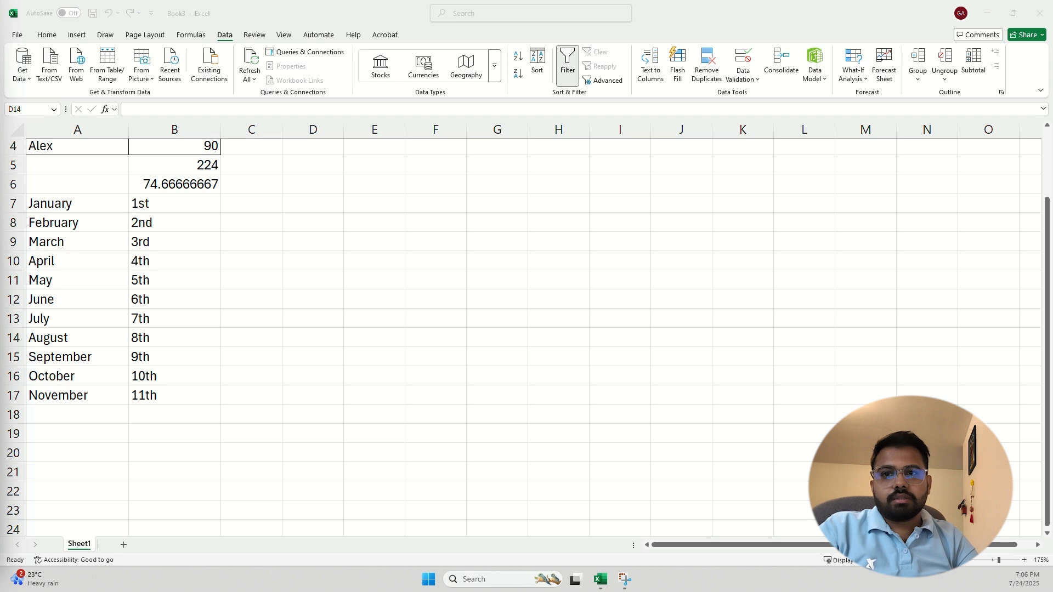
scroll(246, 250, up, 1)
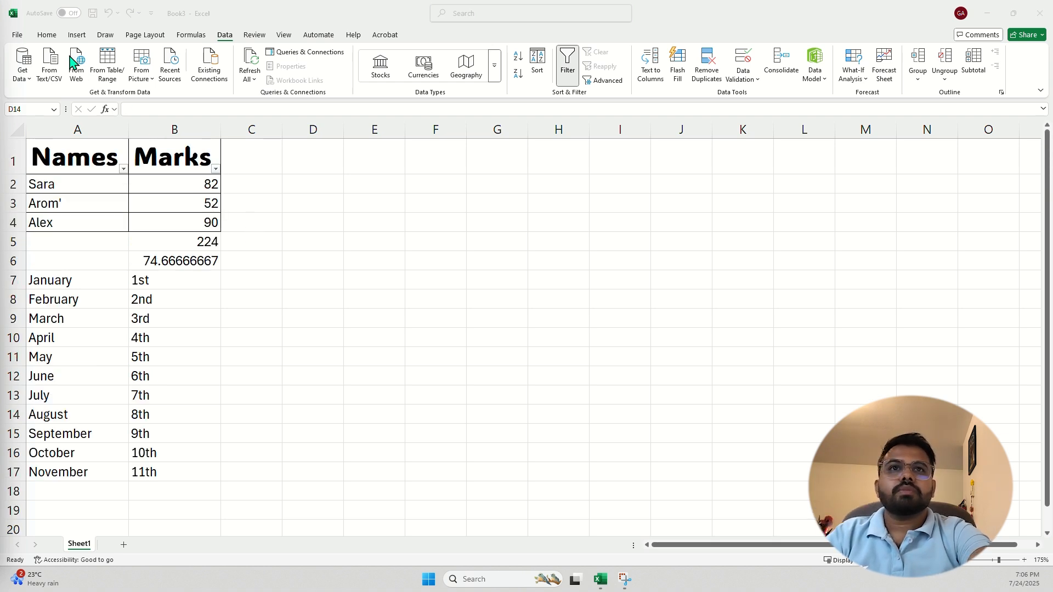
Open the full Save As dialog and choose the Documents folder
click(17, 36)
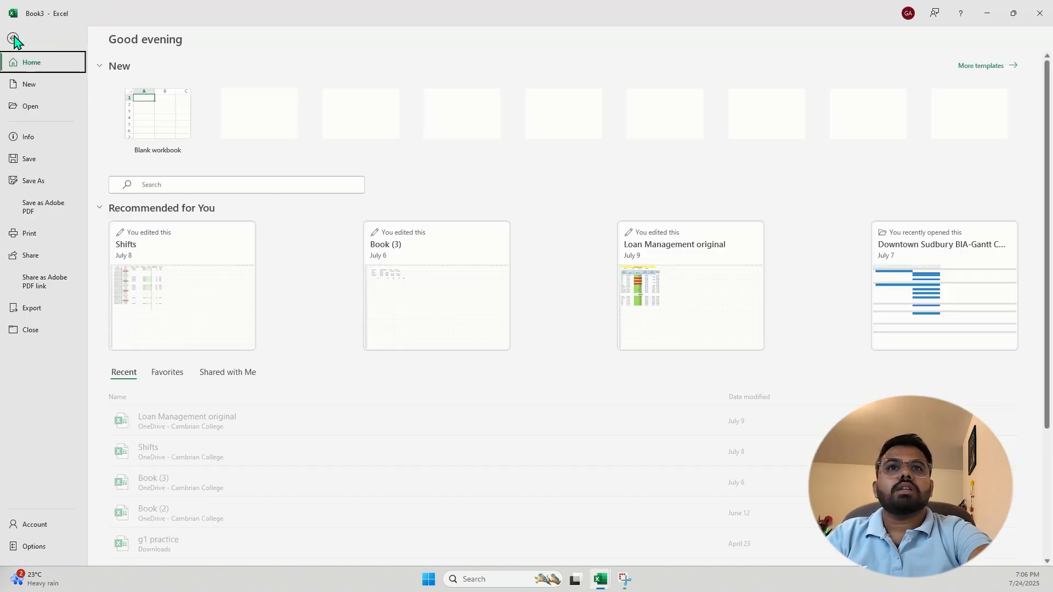
click(51, 187)
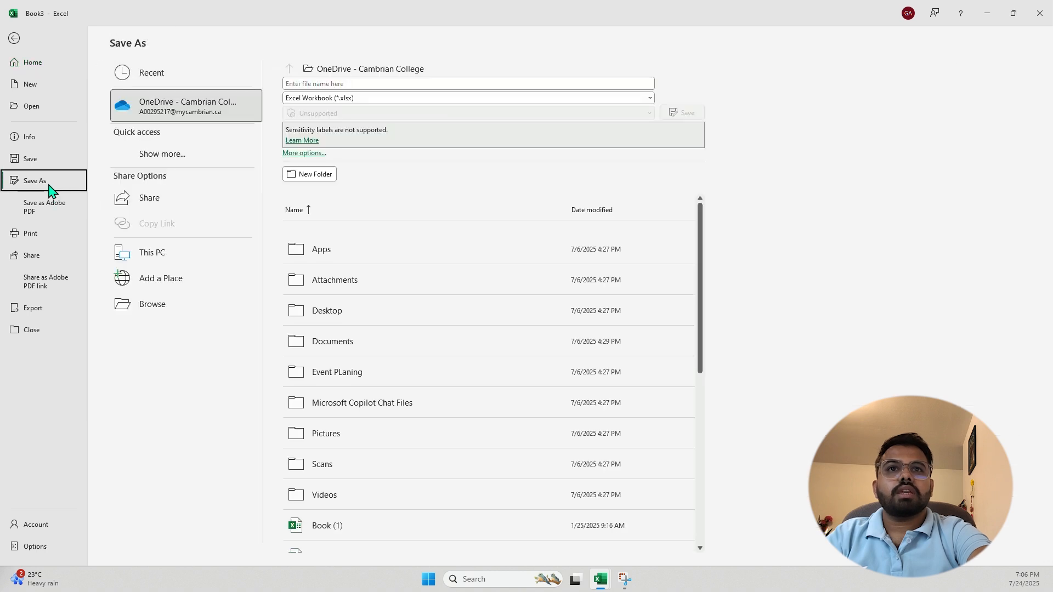
click(162, 314)
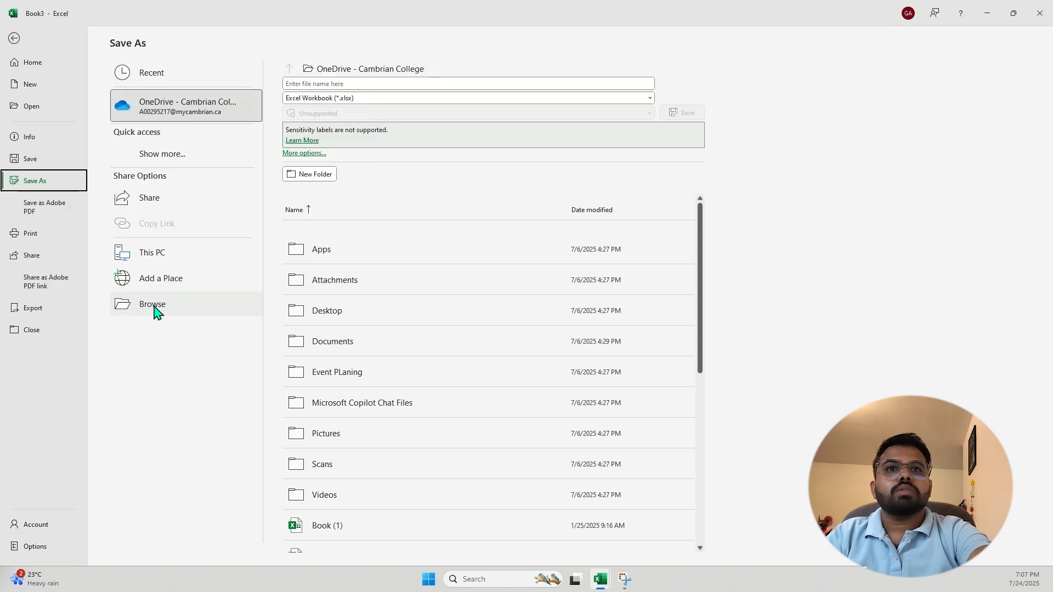
click(155, 311)
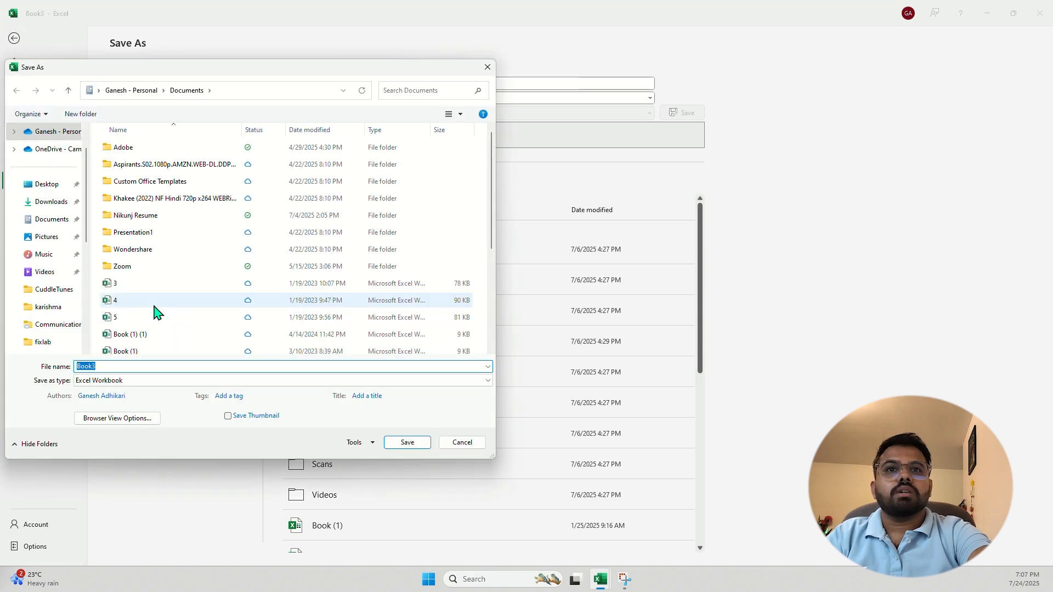
click(51, 224)
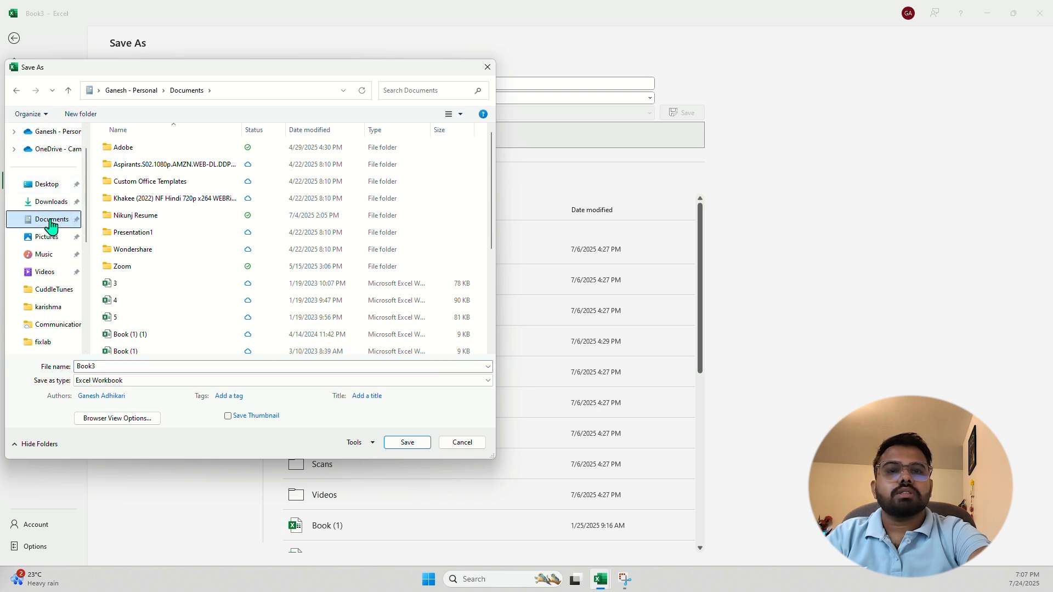
Name the file 'try 1' and set the save type to PDF
click(119, 362)
text(try 1)
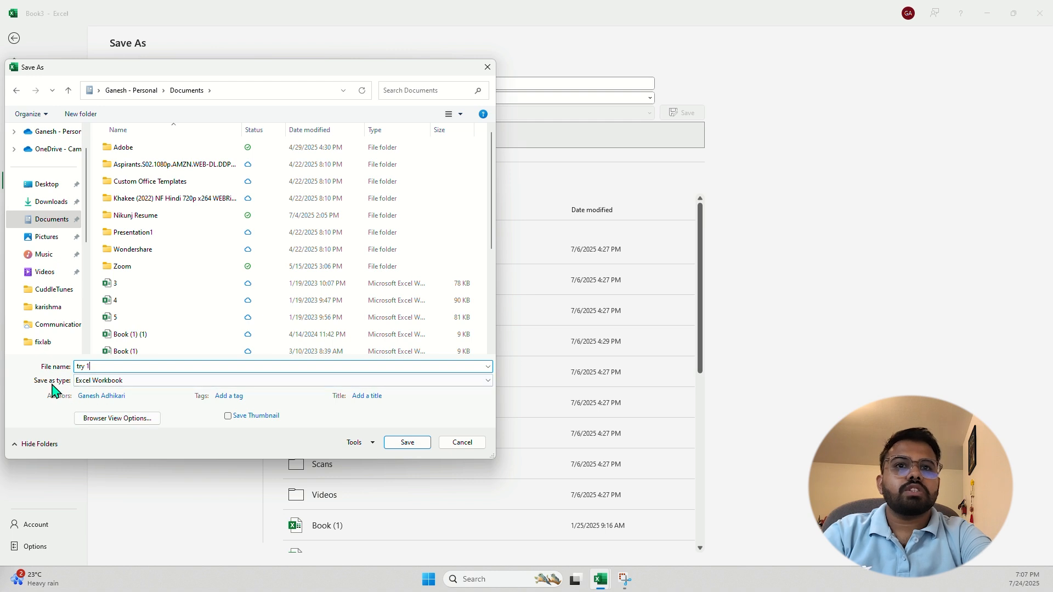
click(165, 383)
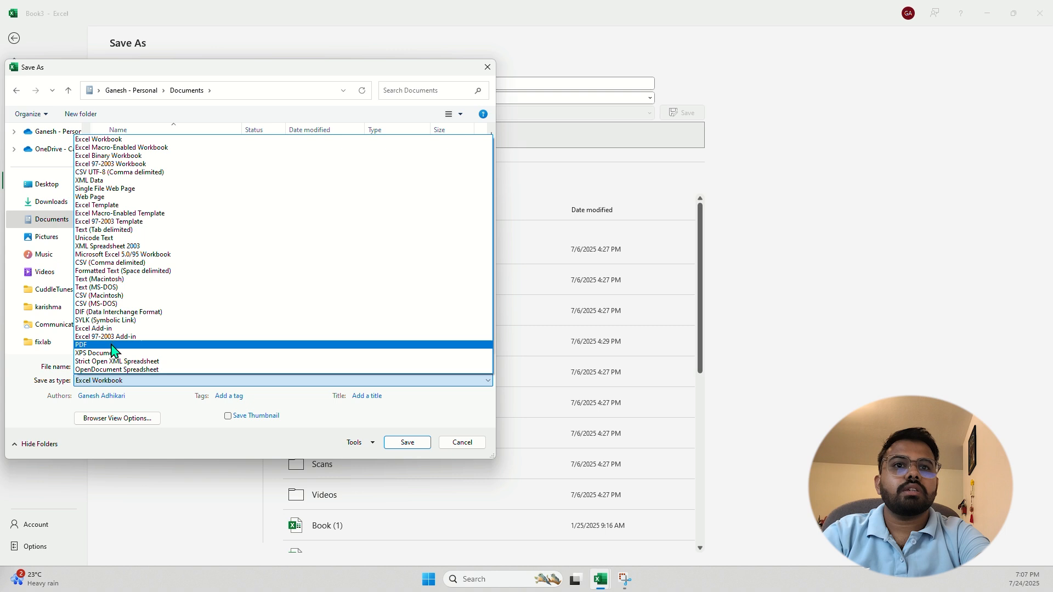
click(176, 414)
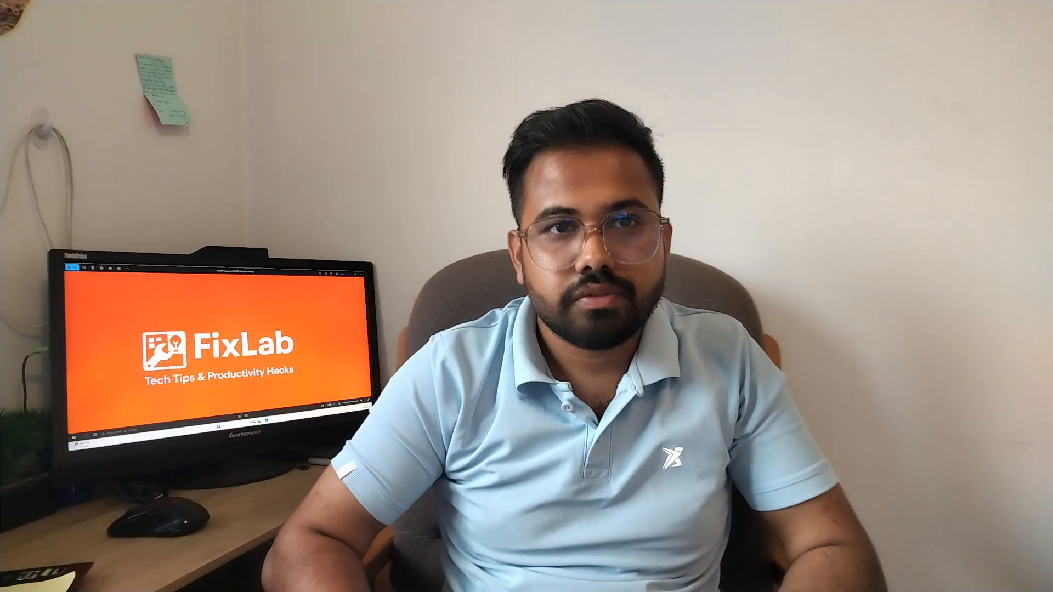